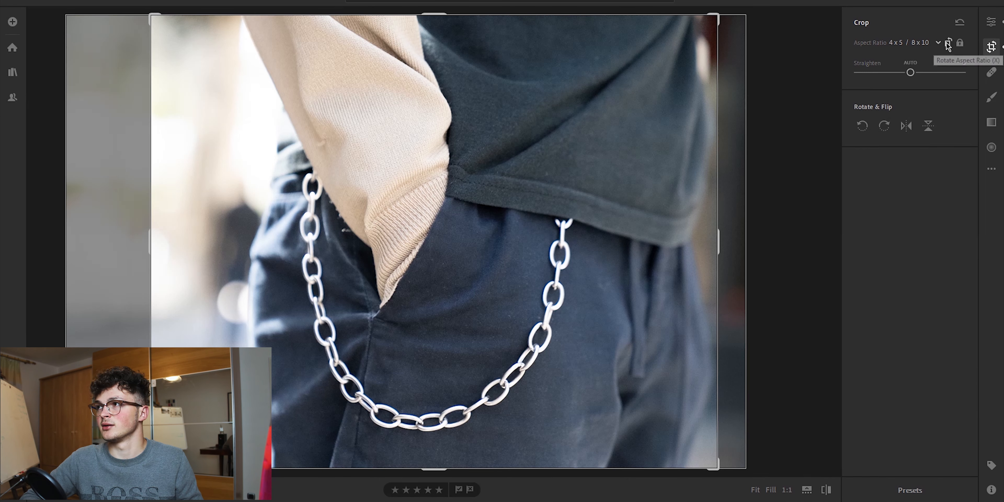
# Step: Reframe the photo with a landscape 4 x 5 / 8 x 10 crop, shifting the image horizontally and tightening the frame slightly, without straightening
pyautogui.click(949, 44)
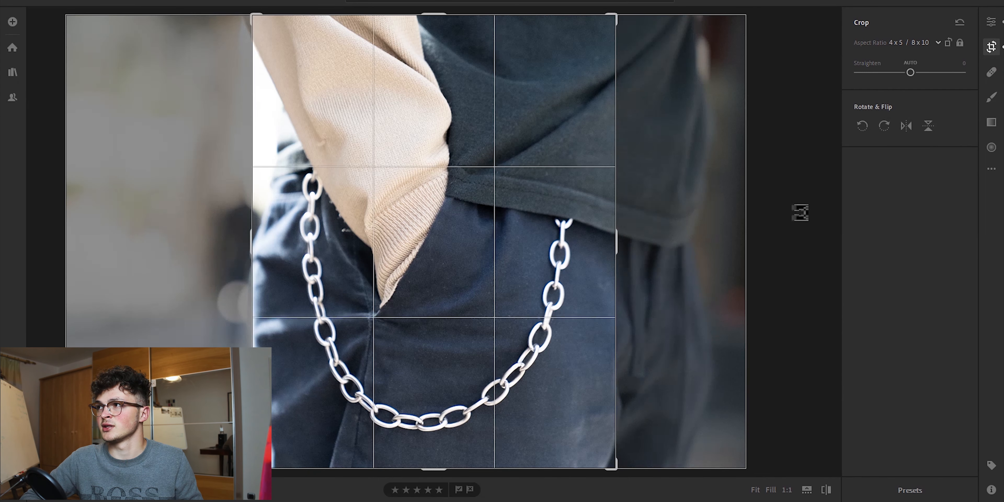
pyautogui.moveTo(625, 245); pyautogui.dragTo(628, 245)
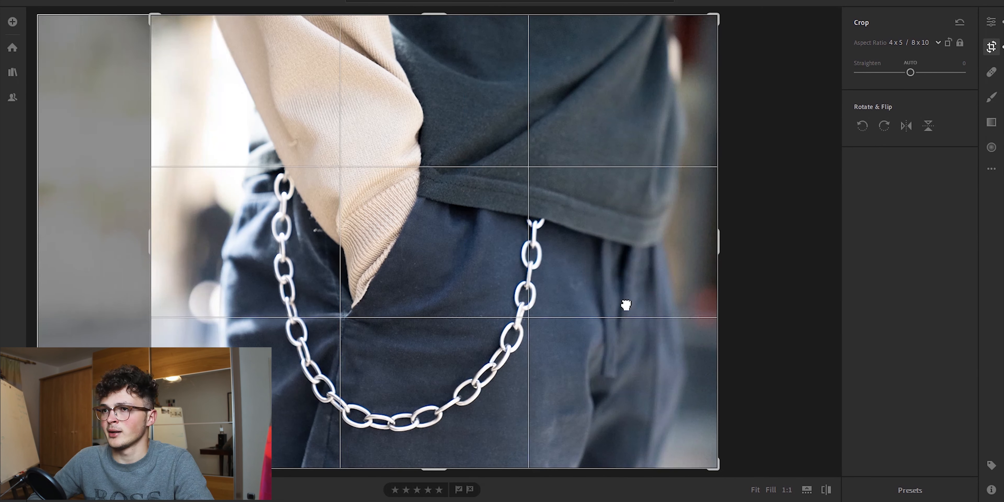
pyautogui.moveTo(626, 306); pyautogui.dragTo(795, 333)
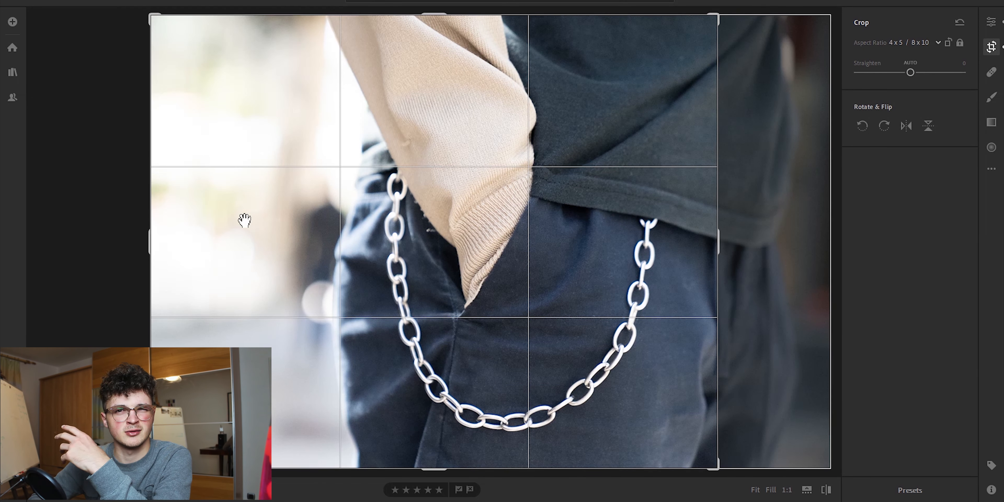
pyautogui.moveTo(305, 251); pyautogui.dragTo(188, 268)
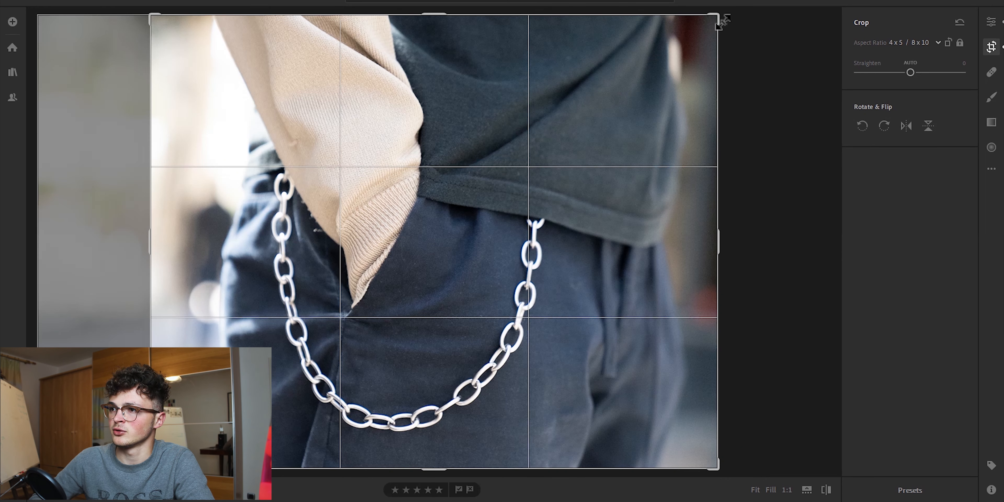
pyautogui.moveTo(726, 20); pyautogui.dragTo(714, 26)
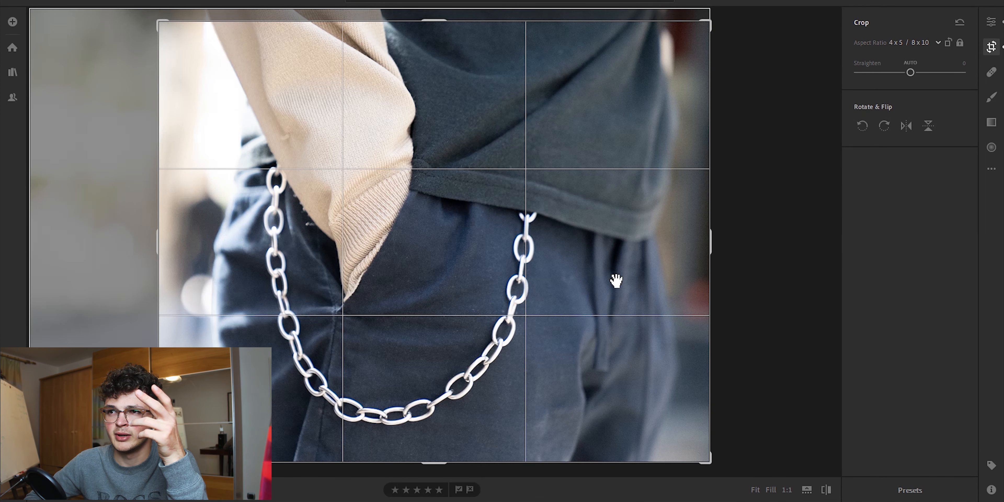
pyautogui.moveTo(756, 284); pyautogui.dragTo(756, 287)
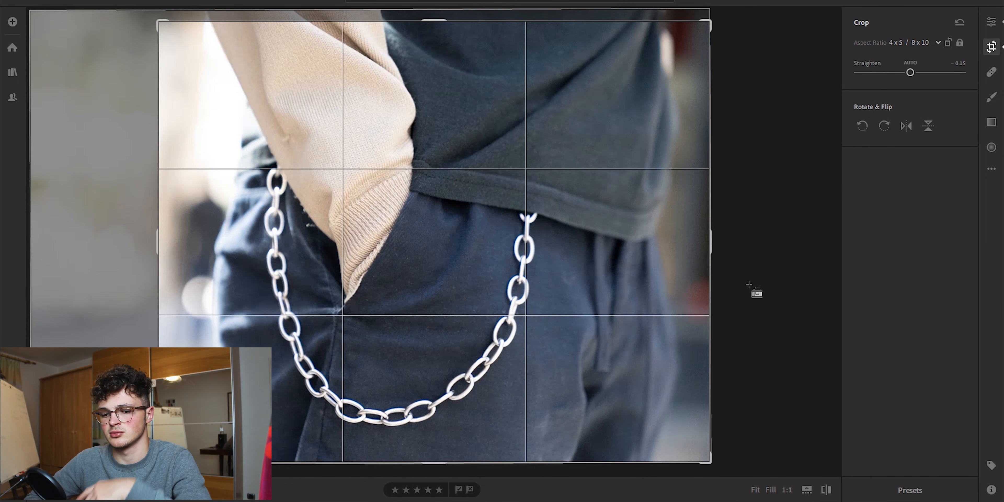
pyautogui.hotkey('ctrl', 'z')
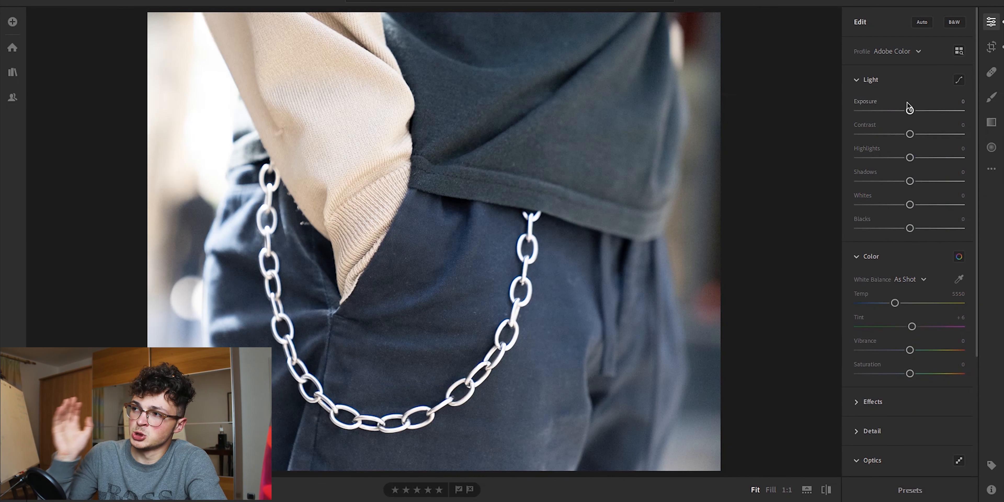
# Step: Shape the point curve into a faded S by raising the black point, lowering the shadows and lifting the highlights, and compare with the original
pyautogui.click(959, 80)
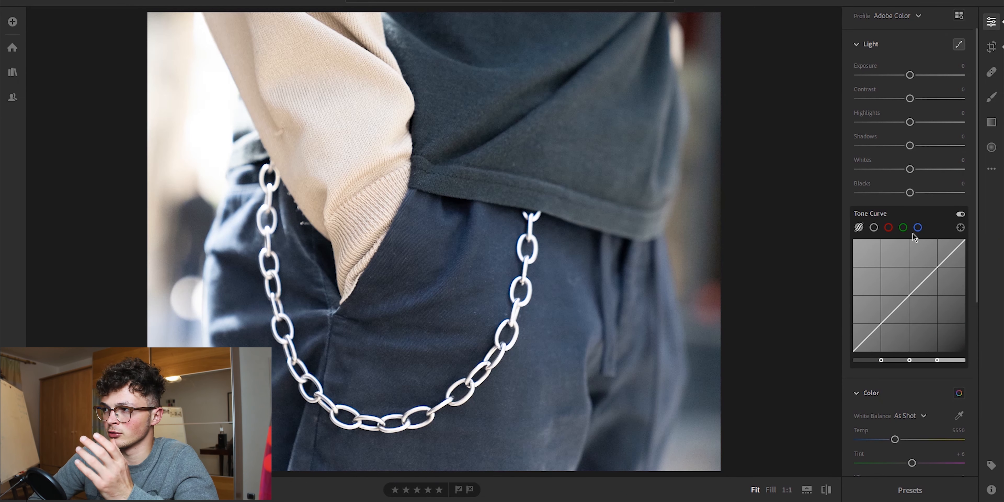
pyautogui.click(960, 45)
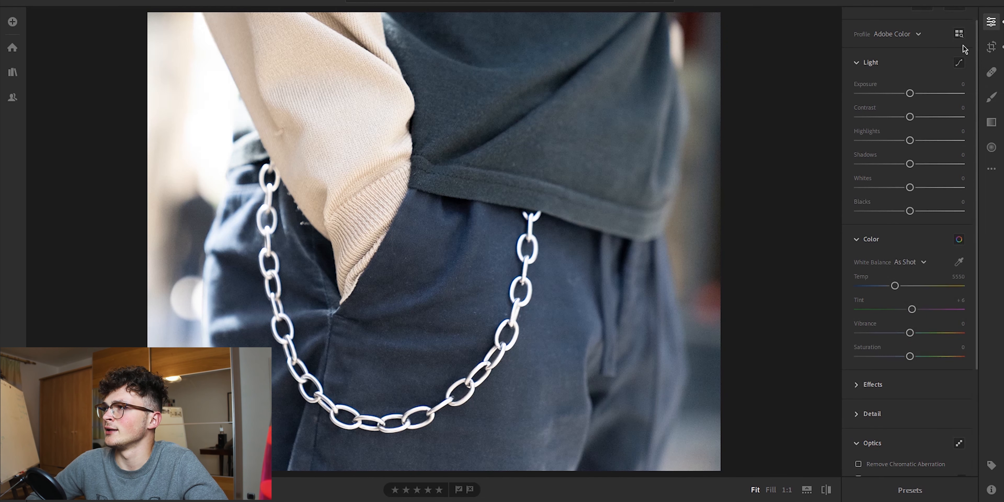
pyautogui.click(959, 44)
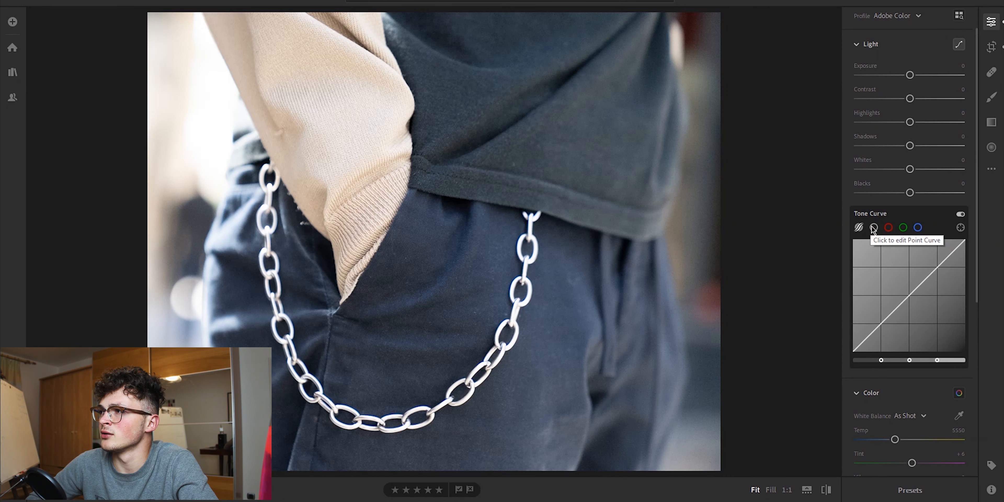
pyautogui.click(874, 227)
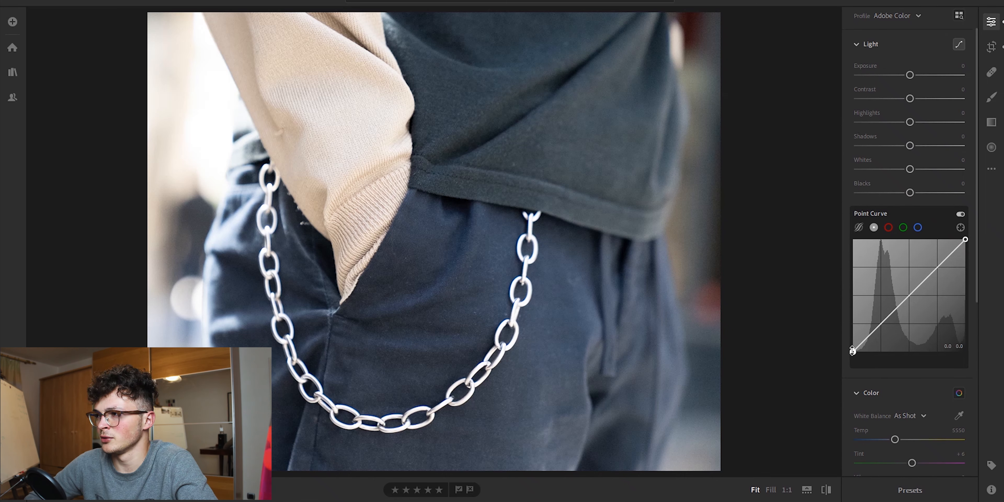
pyautogui.moveTo(853, 352); pyautogui.dragTo(851, 334)
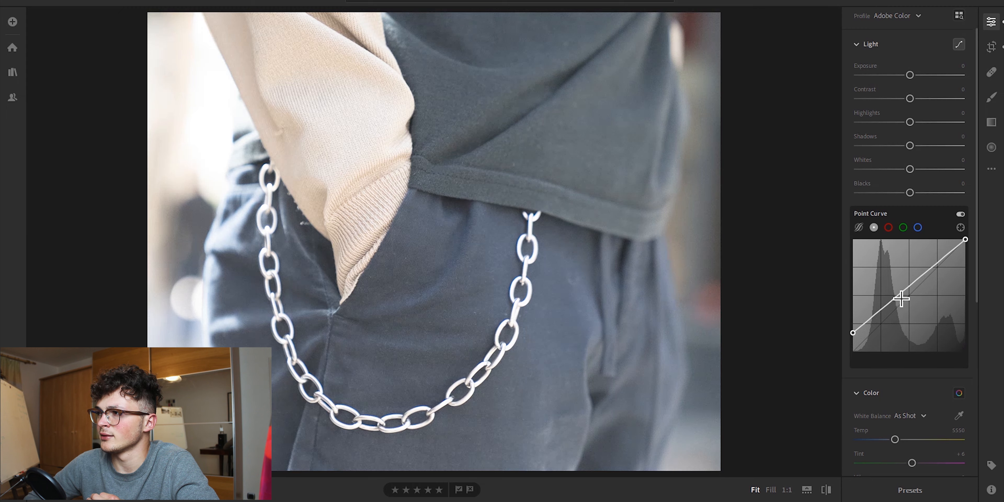
pyautogui.moveTo(897, 295); pyautogui.dragTo(904, 306)
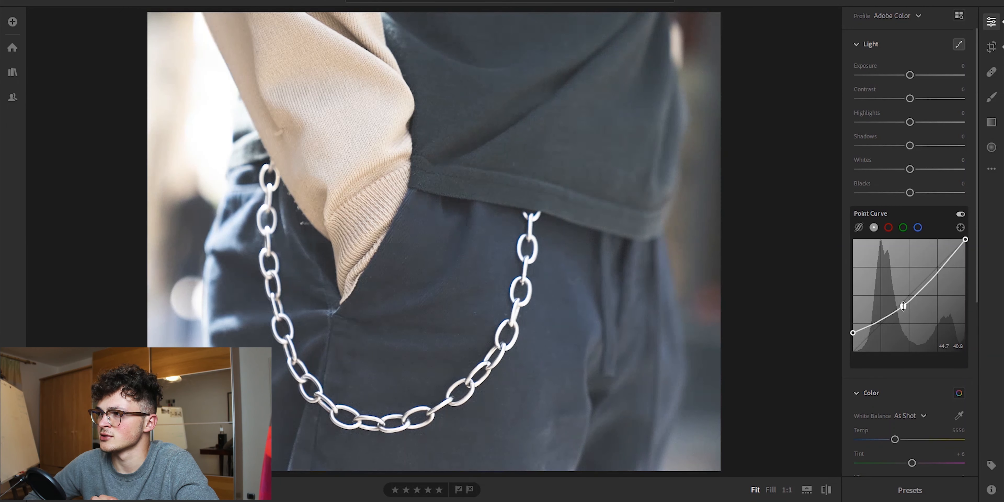
pyautogui.moveTo(943, 273); pyautogui.dragTo(932, 264)
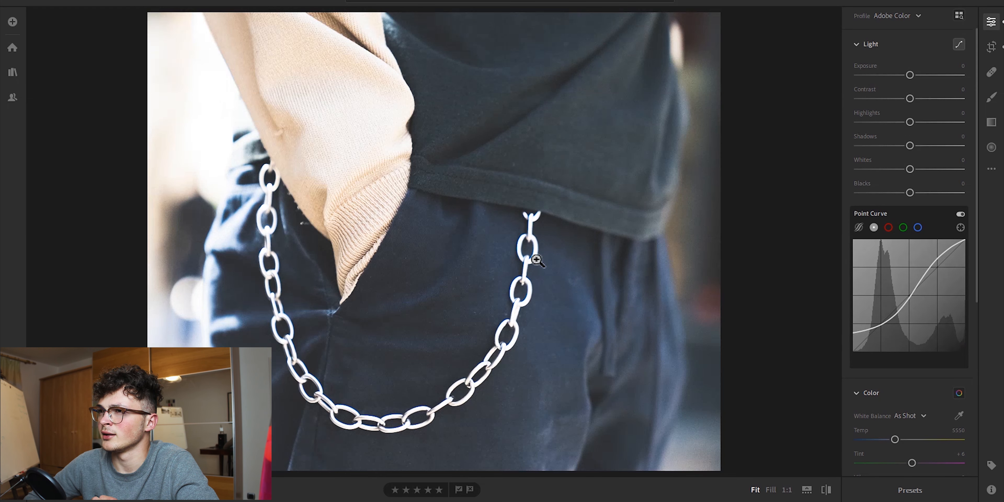
pyautogui.press('\\')
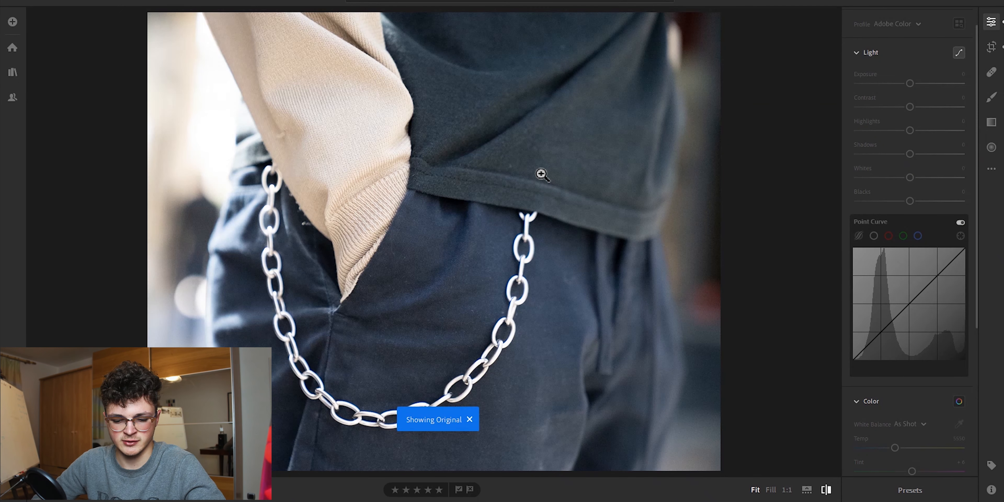
pyautogui.press('\\')
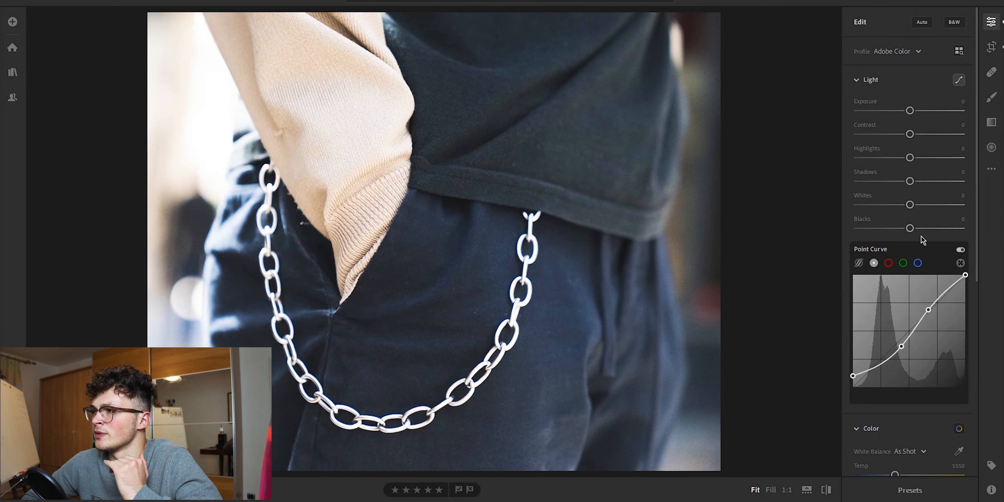
# Step: Add film grain to the photo with Grain at 72 and adjust its detailed options
pyautogui.scroll(-6, 921, 231)
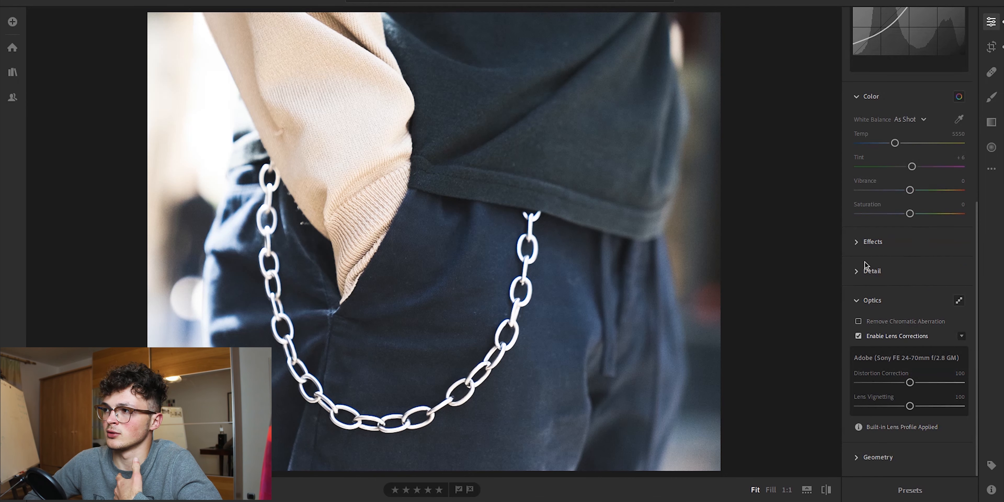
pyautogui.click(860, 243)
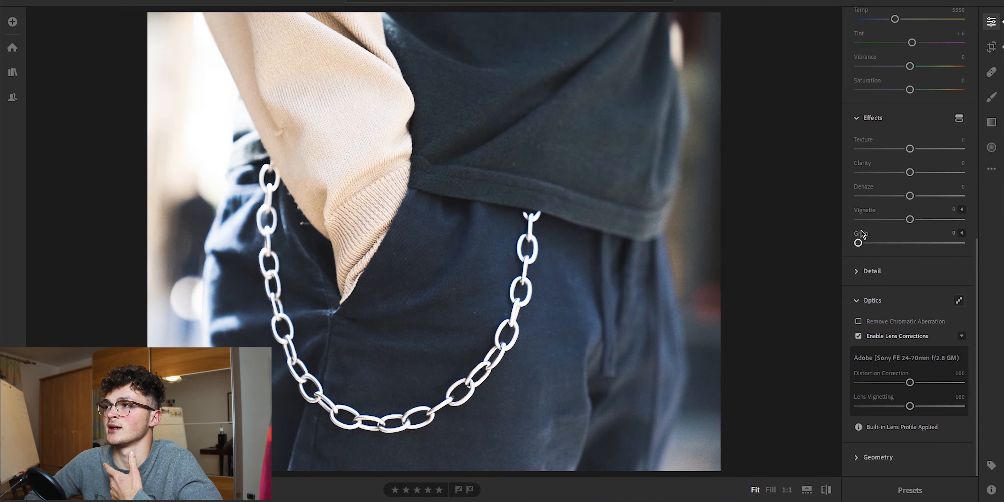
pyautogui.moveTo(859, 243); pyautogui.dragTo(938, 259)
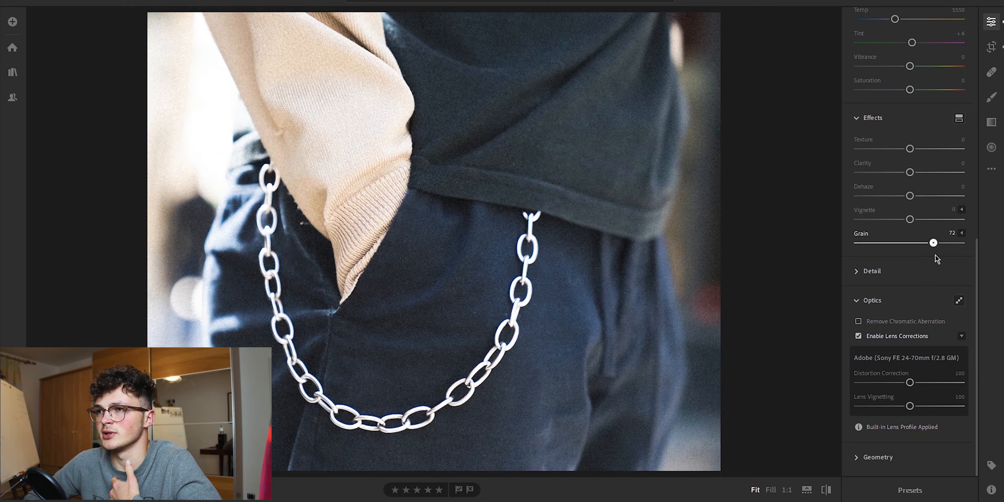
pyautogui.click(962, 234)
pyautogui.moveTo(912, 190); pyautogui.dragTo(797, 186)
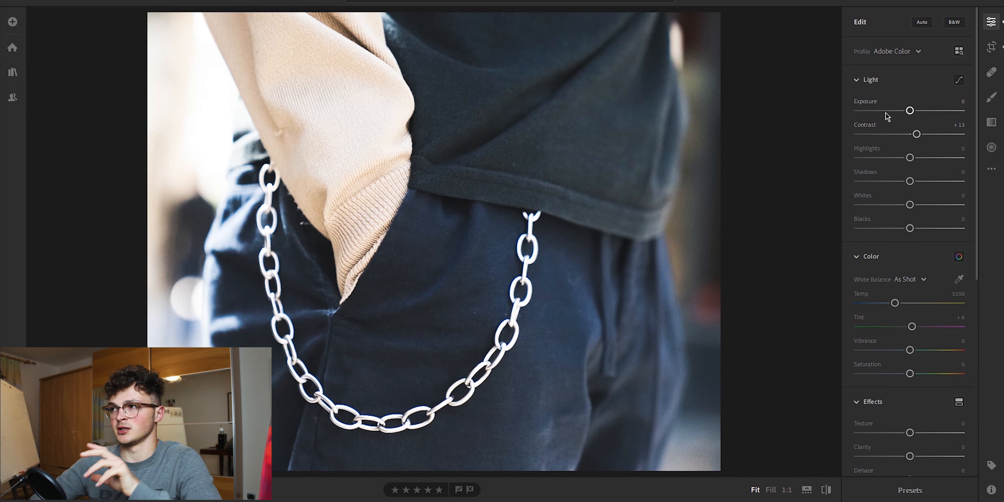
# Step: Reset Contrast to 0 and try a lower Exposure
pyautogui.moveTo(917, 135); pyautogui.dragTo(920, 136)
pyautogui.doubleClick(920, 134)
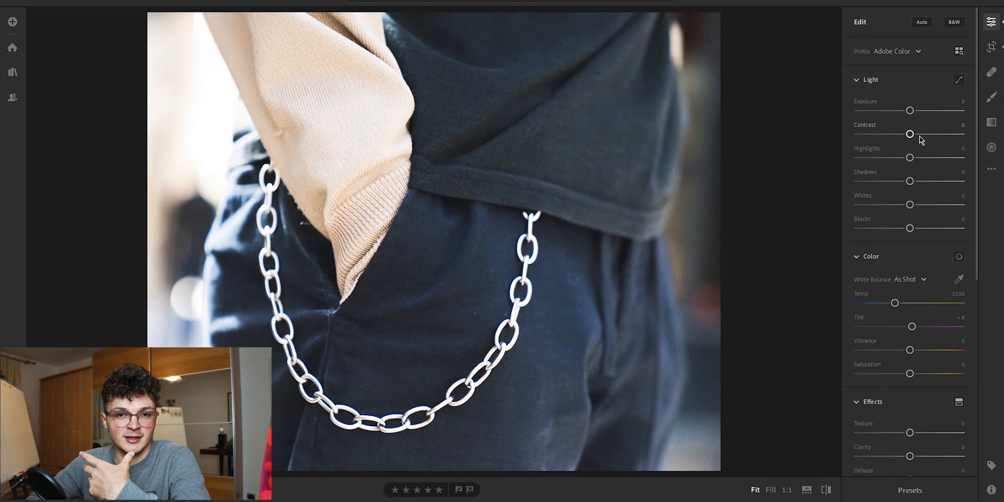
pyautogui.moveTo(911, 111); pyautogui.dragTo(885, 110)
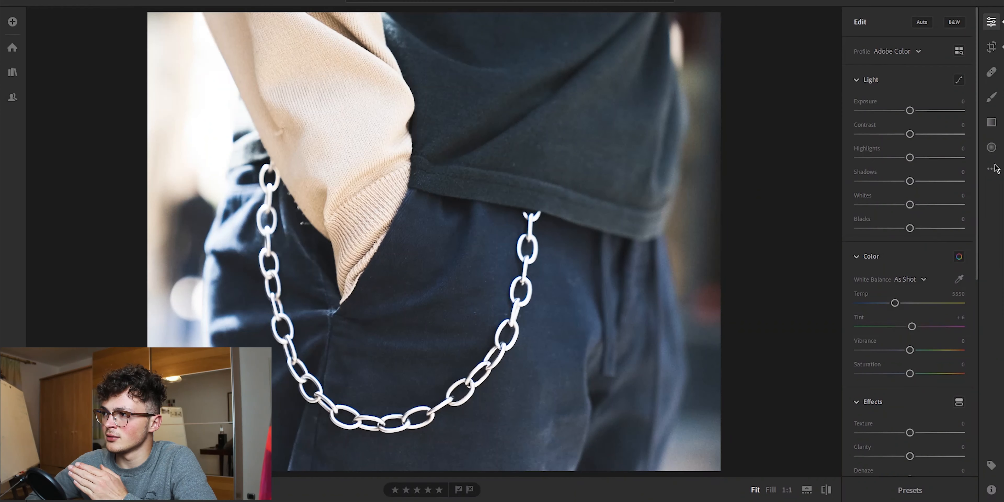
# Step: Show the histogram above the edit settings
pyautogui.click(992, 168)
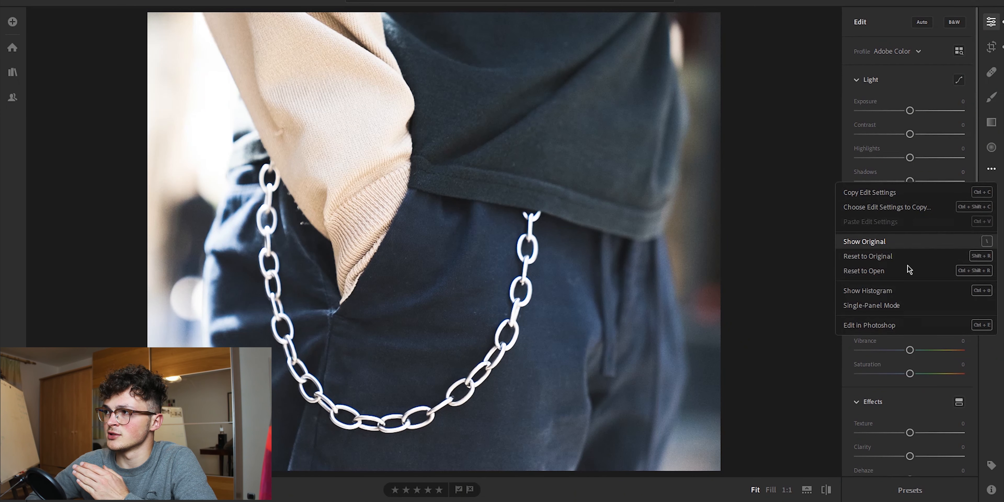
pyautogui.click(894, 296)
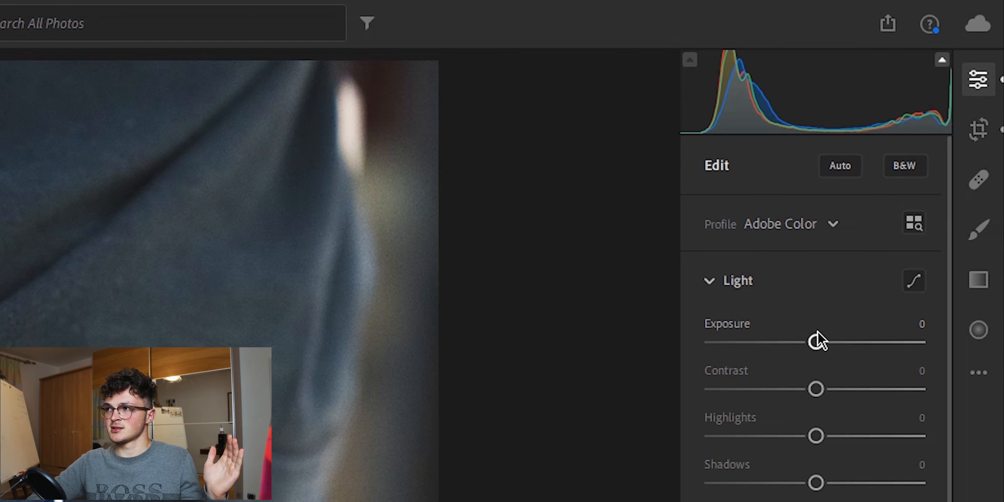
# Step: Try lowering and raising Exposure to see its effect on the histogram, resetting it to 0 between trials
pyautogui.moveTo(816, 342); pyautogui.dragTo(724, 342)
pyautogui.doubleClick(725, 342)
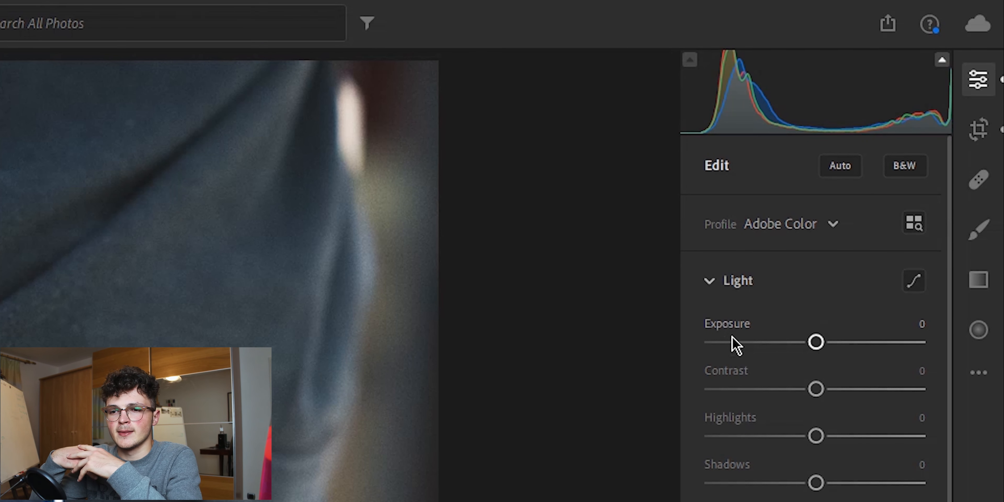
pyautogui.moveTo(823, 343); pyautogui.dragTo(920, 344)
pyautogui.doubleClick(919, 341)
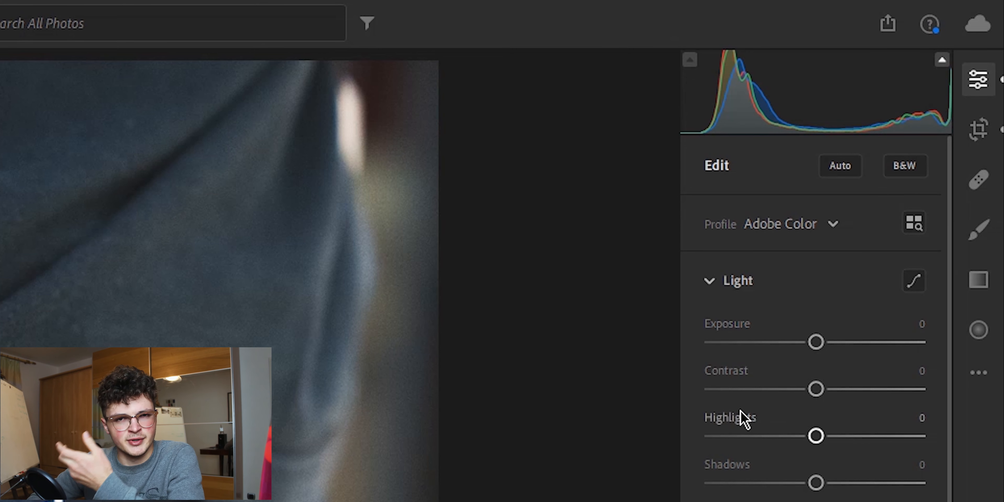
pyautogui.moveTo(817, 342); pyautogui.dragTo(794, 342)
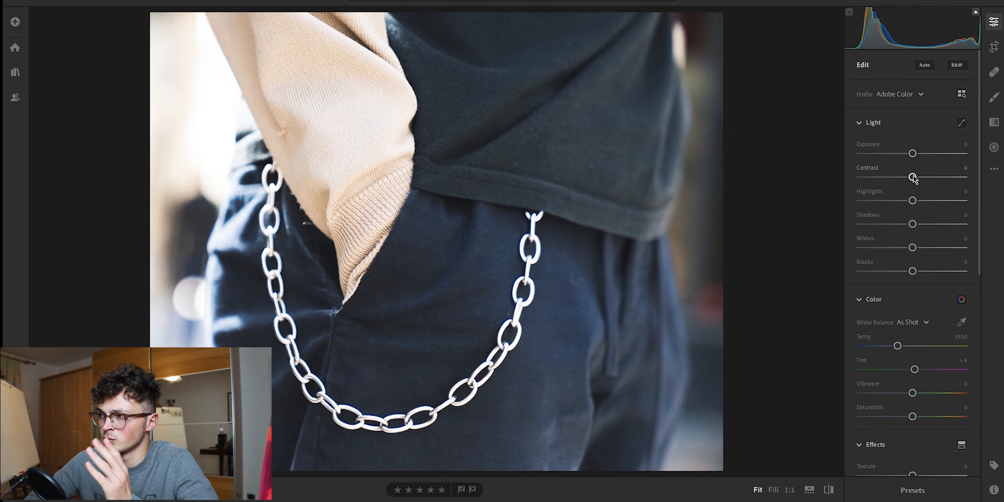
# Step: Try Contrast at +100, +40, -100 and -84, and reset it to 0
pyautogui.moveTo(913, 176); pyautogui.dragTo(992, 190)
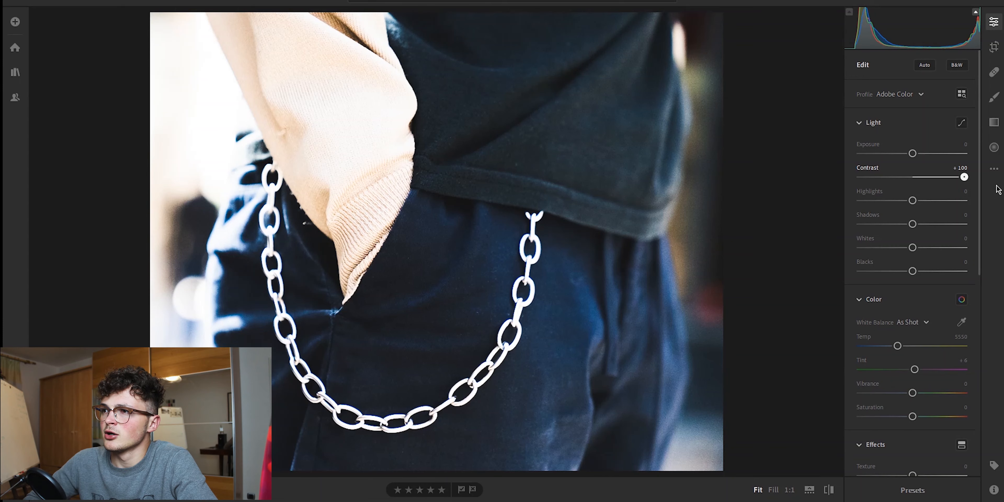
pyautogui.moveTo(951, 178)
pyautogui.mouseDown()
pyautogui.moveTo(890, 179)
pyautogui.moveTo(950, 181)
pyautogui.moveTo(935, 182)
pyautogui.mouseUp()
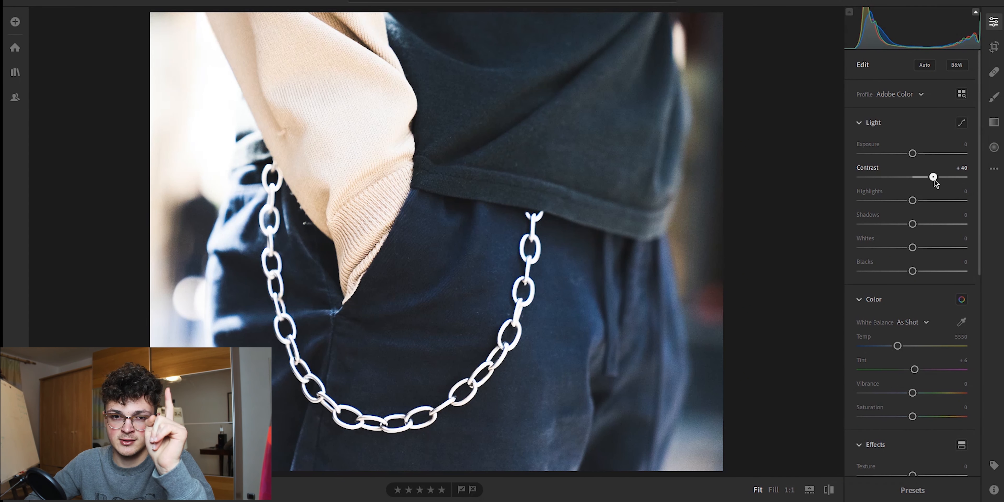
pyautogui.doubleClick(934, 181)
pyautogui.moveTo(914, 176); pyautogui.dragTo(816, 171)
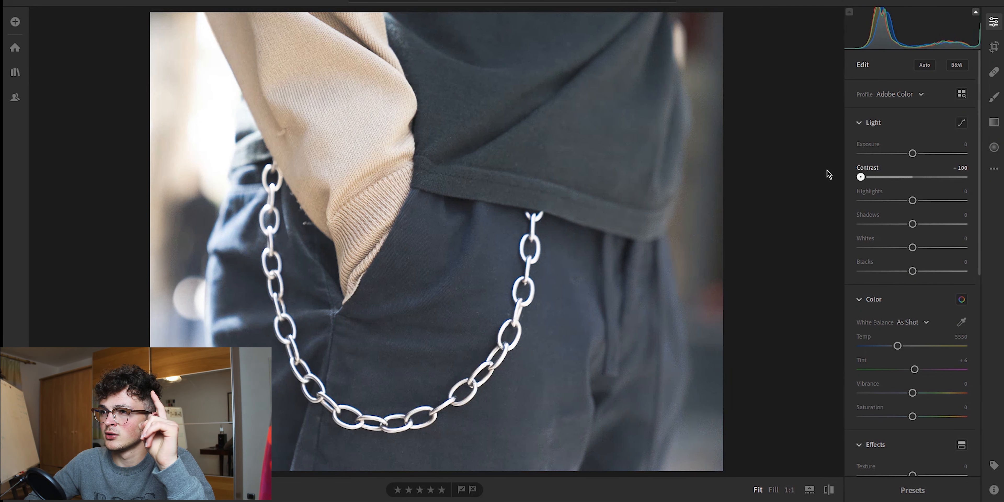
pyautogui.moveTo(840, 170); pyautogui.dragTo(871, 170)
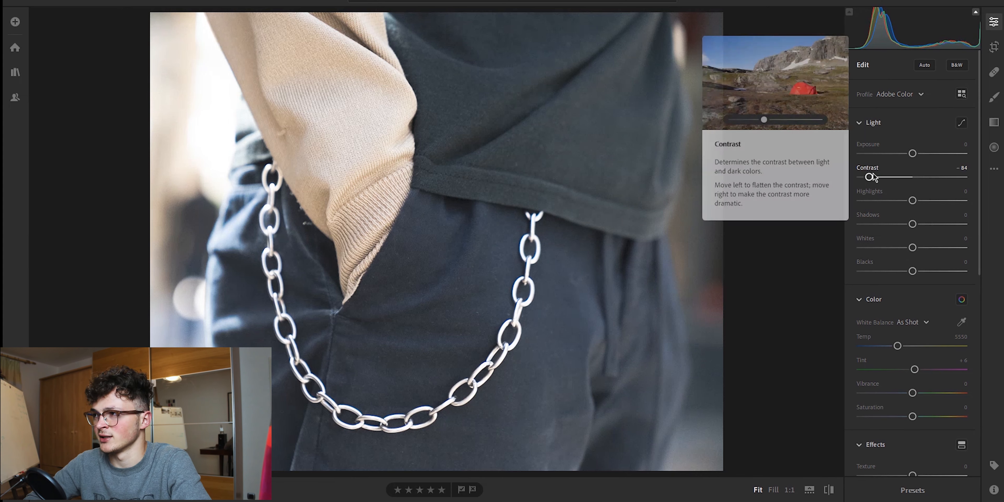
pyautogui.click(865, 168)
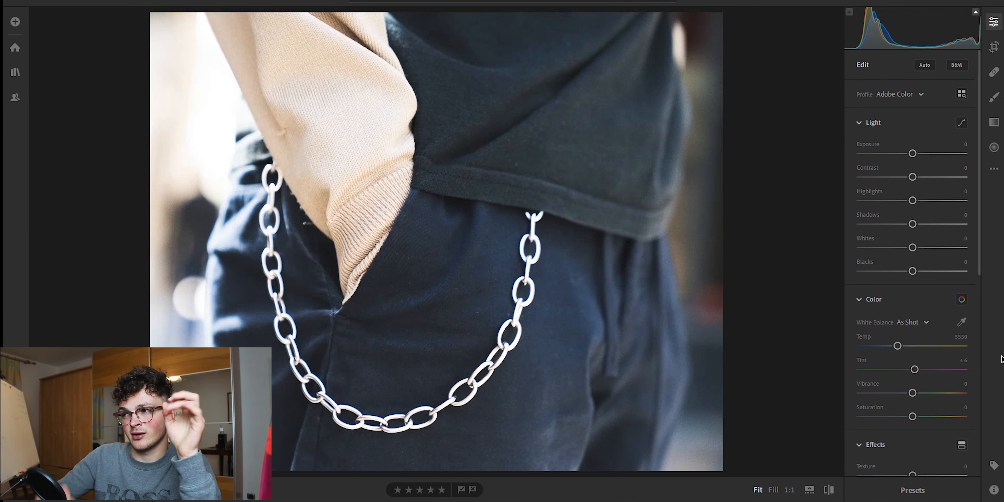
# Step: Set Contrast to +60 and compensate for the stronger colors with Saturation at -41
pyautogui.moveTo(915, 417)
pyautogui.mouseDown()
pyautogui.moveTo(880, 405)
pyautogui.moveTo(916, 410)
pyautogui.mouseUp()
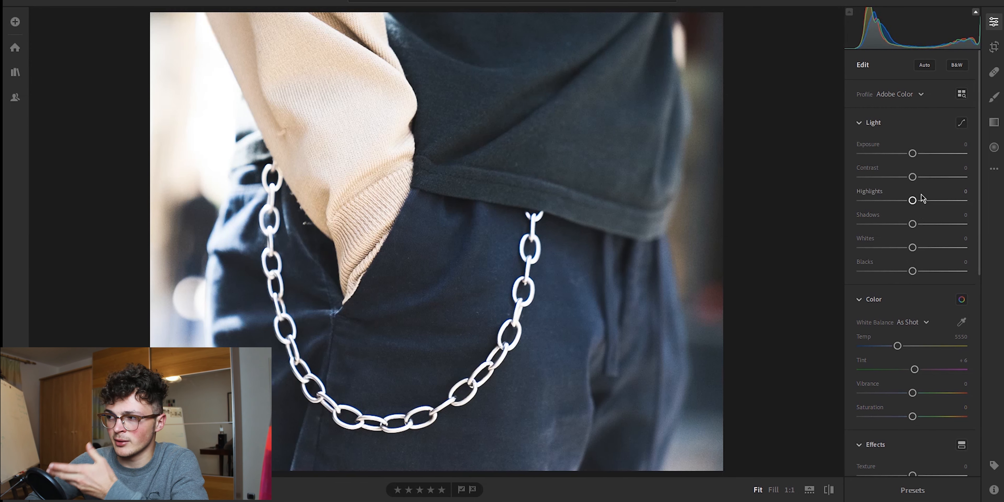
pyautogui.moveTo(912, 177); pyautogui.dragTo(944, 178)
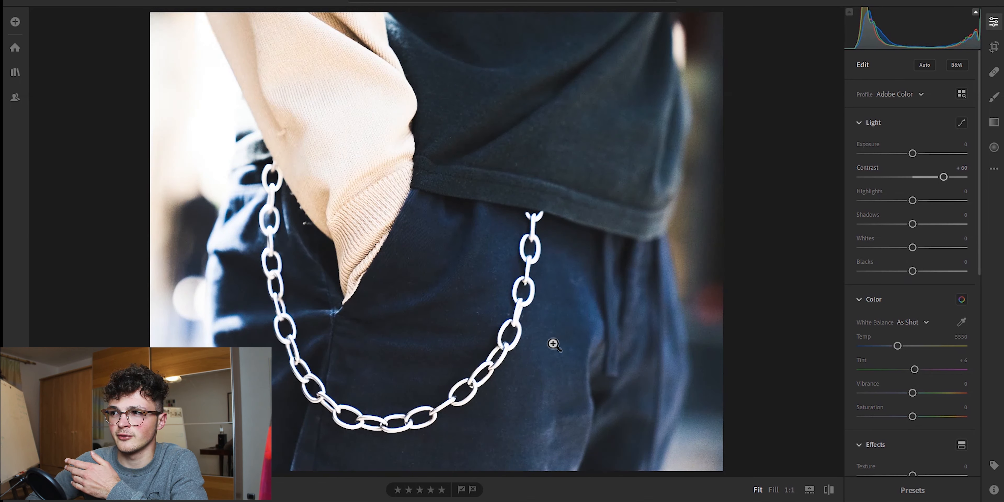
pyautogui.moveTo(913, 416); pyautogui.dragTo(891, 418)
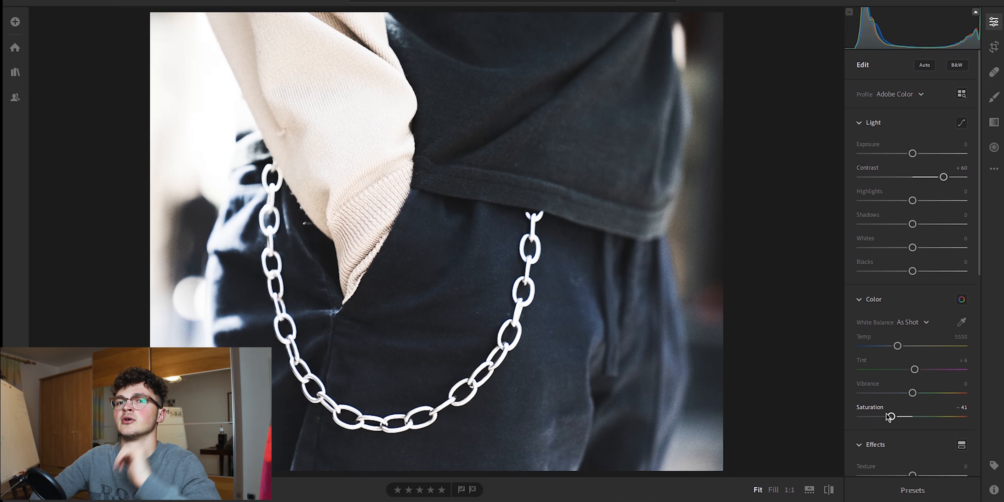
# Step: Reset Saturation and Contrast to 0, and lower Highlights to -30 after trying it at -36 and -100
pyautogui.doubleClick(870, 406)
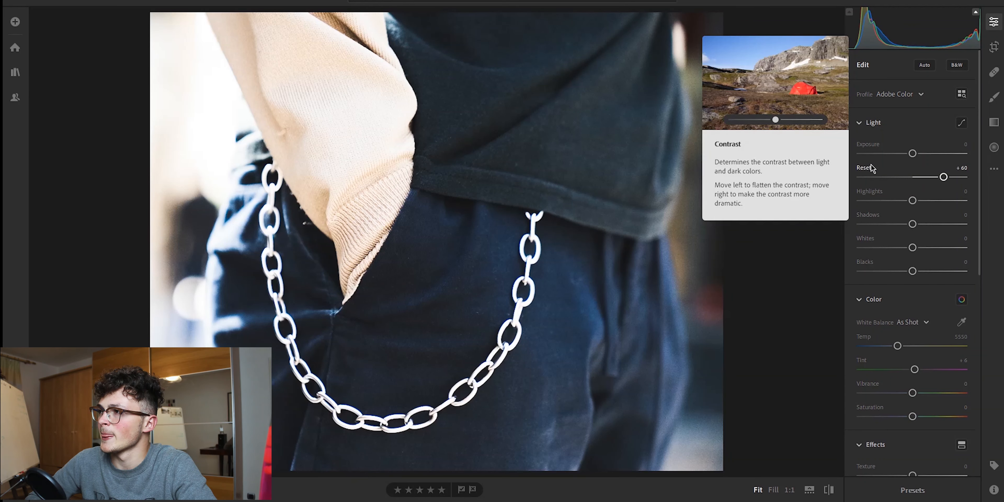
pyautogui.doubleClick(871, 168)
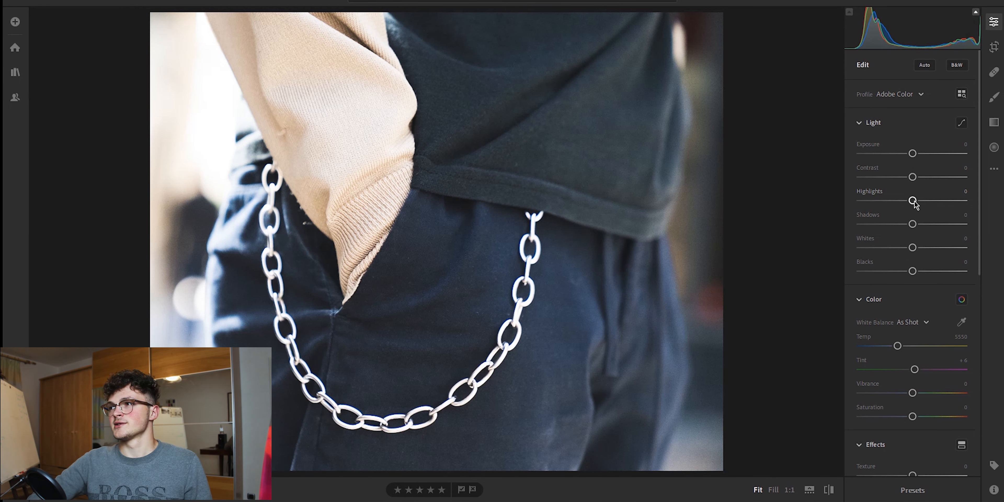
pyautogui.moveTo(914, 202)
pyautogui.mouseDown()
pyautogui.moveTo(878, 198)
pyautogui.moveTo(933, 198)
pyautogui.moveTo(845, 193)
pyautogui.moveTo(908, 195)
pyautogui.moveTo(900, 196)
pyautogui.mouseUp()
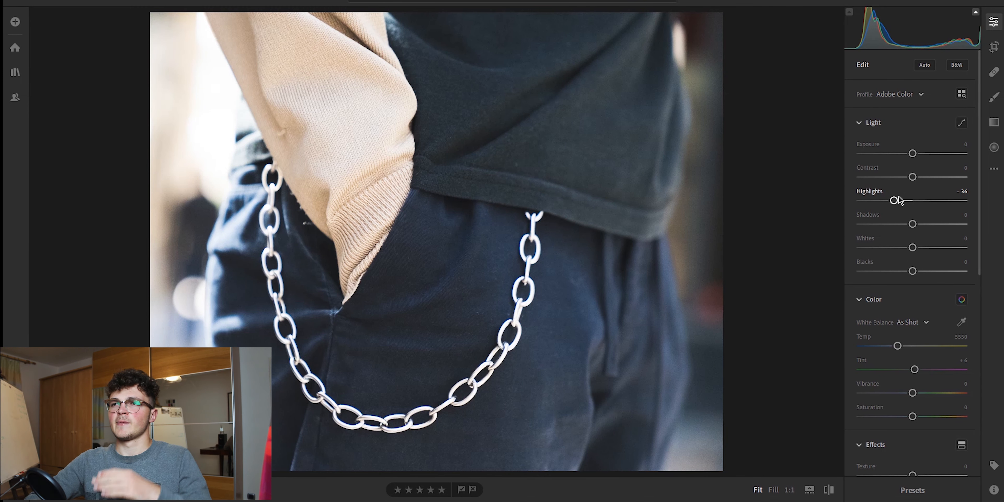
pyautogui.moveTo(898, 200); pyautogui.dragTo(860, 202)
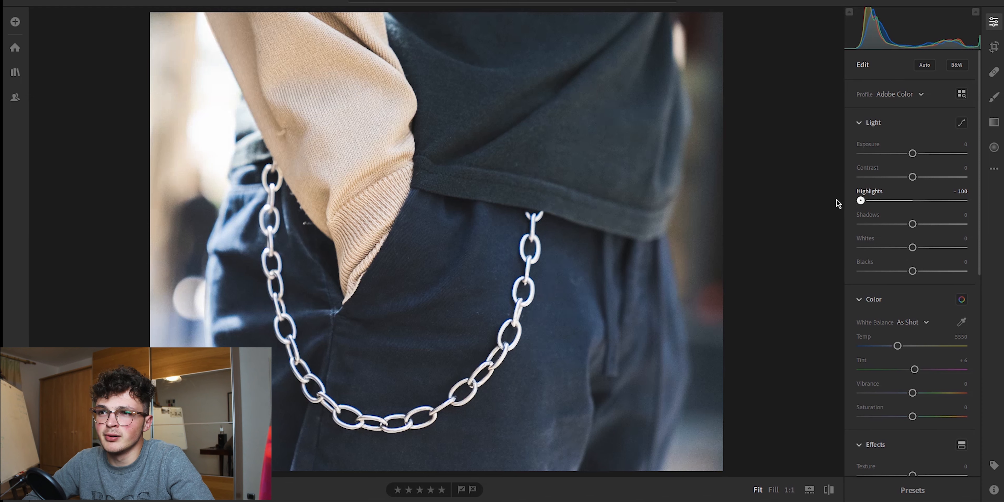
pyautogui.moveTo(849, 199)
pyautogui.mouseDown()
pyautogui.moveTo(914, 200)
pyautogui.moveTo(841, 202)
pyautogui.mouseUp()
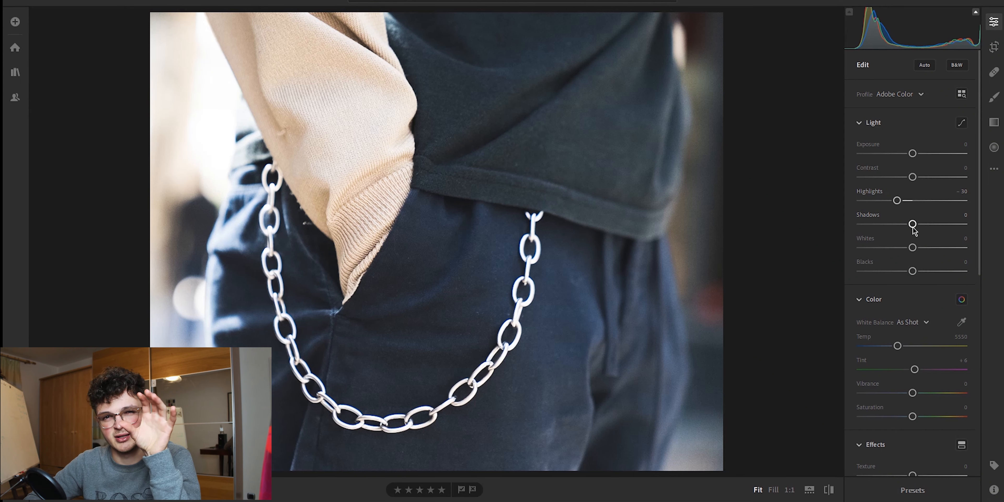
# Step: Balance the tones with Shadows at +23, Whites at -22 and Blacks at -15
pyautogui.moveTo(913, 224); pyautogui.dragTo(993, 224)
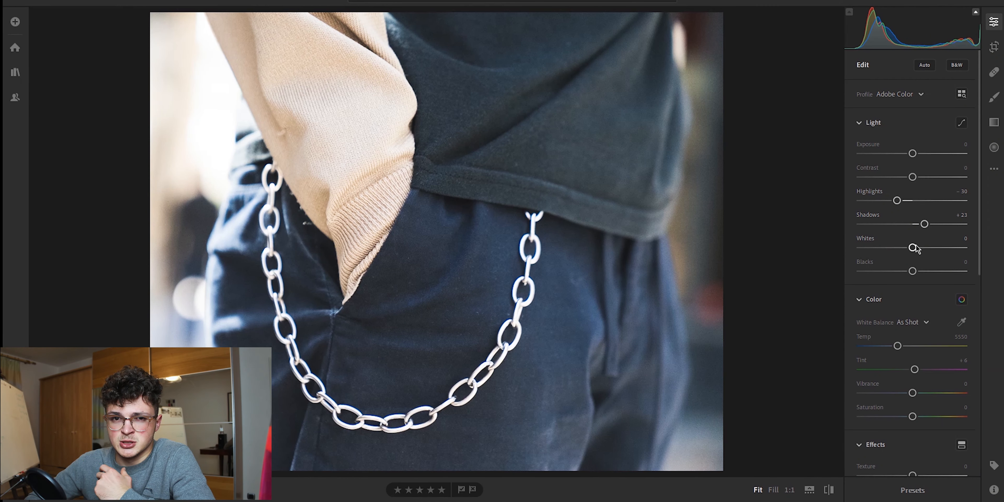
pyautogui.moveTo(914, 248); pyautogui.dragTo(890, 252)
pyautogui.moveTo(913, 271); pyautogui.dragTo(907, 271)
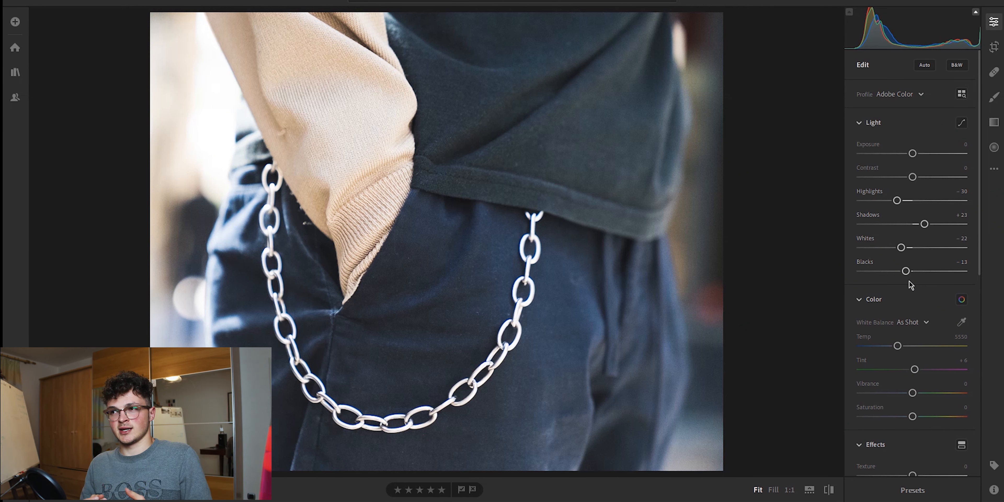
pyautogui.moveTo(906, 271); pyautogui.dragTo(905, 271)
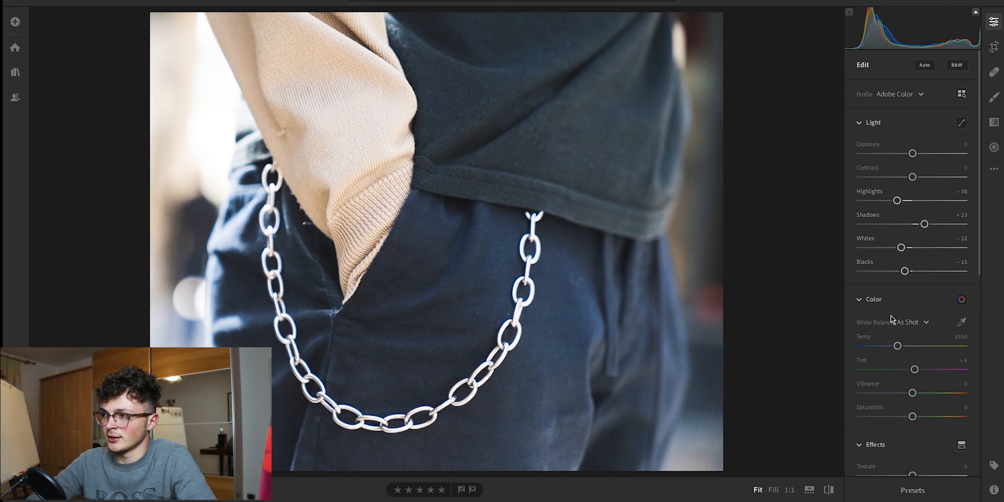
# Step: Open the Color Mixer with the orange range selected, and briefly turn on its on-image targeted adjustment
pyautogui.scroll(-3, 897, 305)
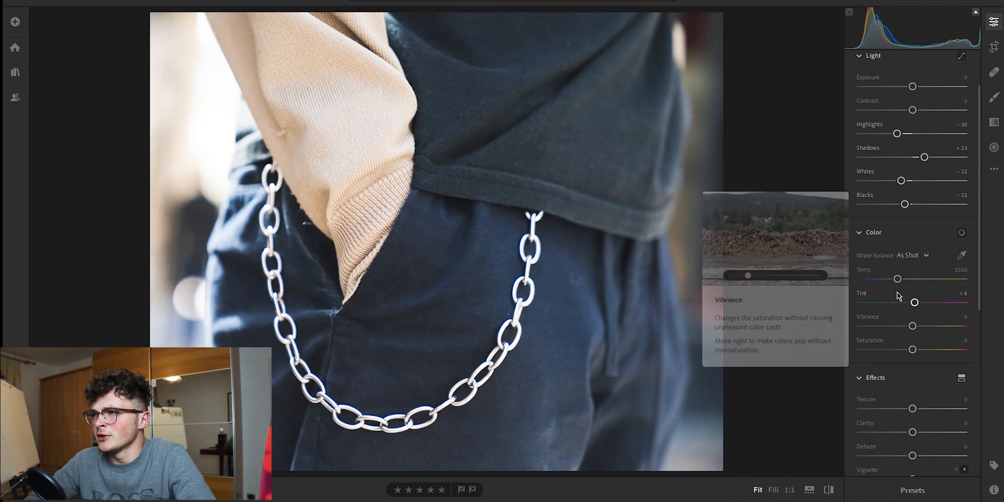
pyautogui.click(962, 233)
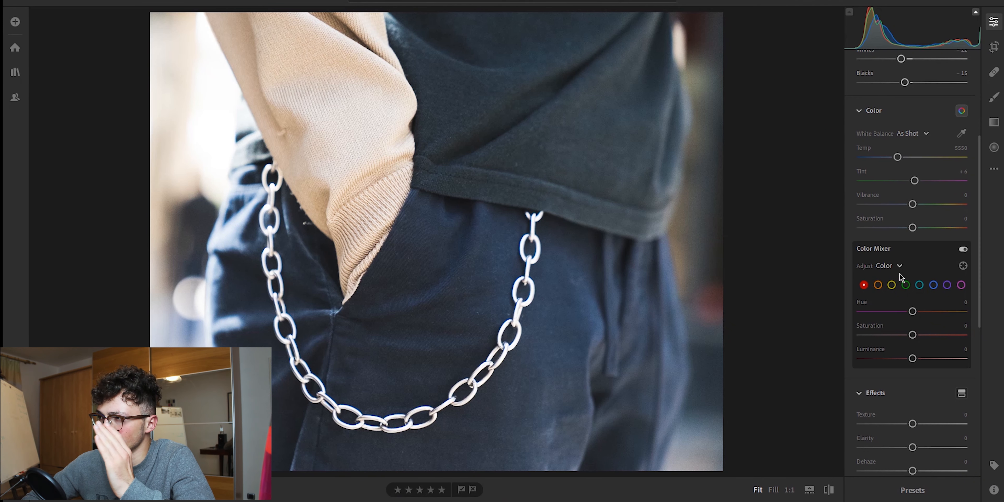
pyautogui.click(878, 285)
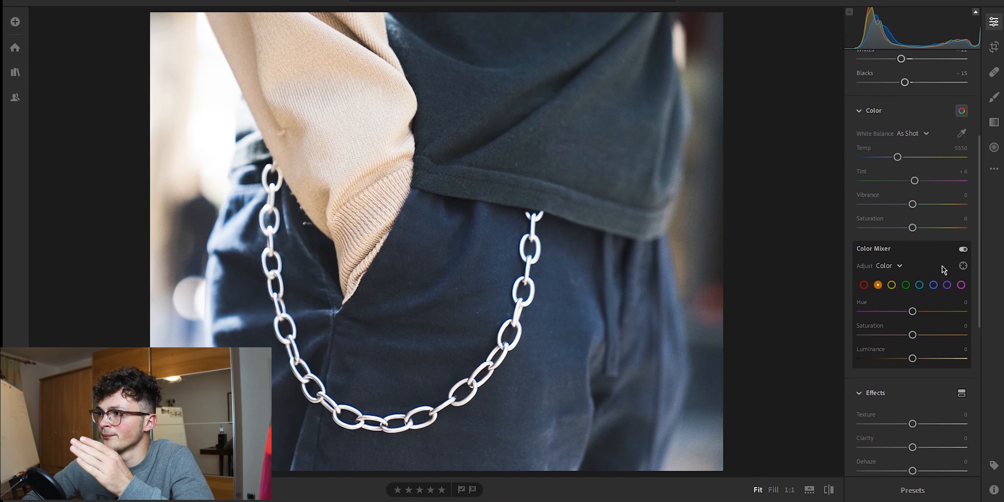
pyautogui.click(967, 267)
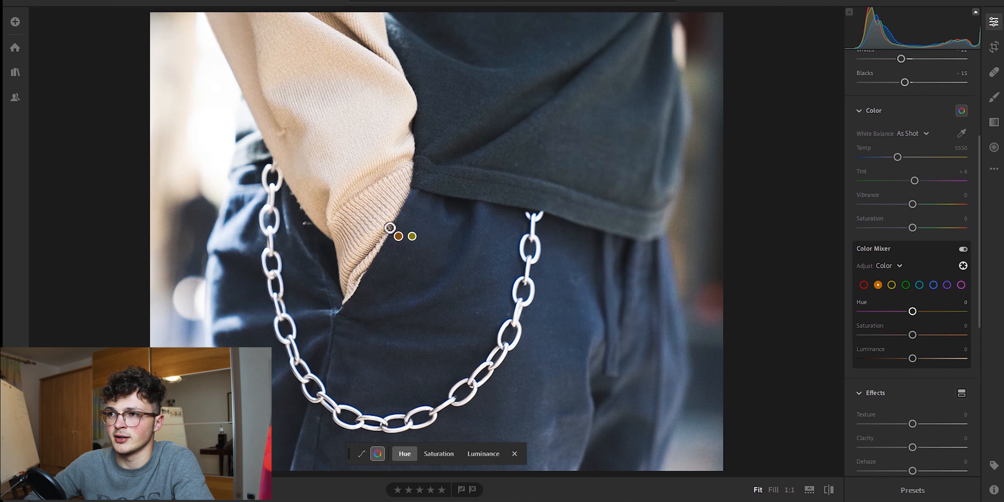
pyautogui.click(963, 266)
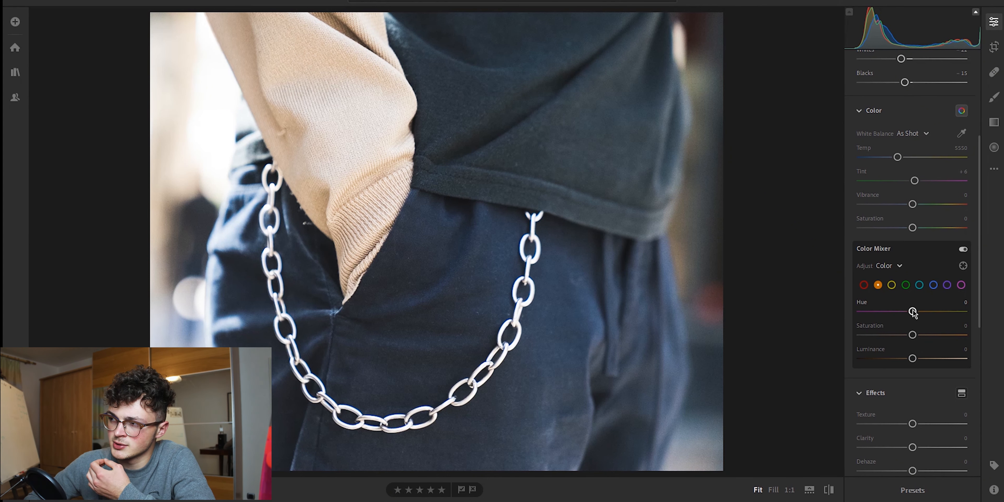
# Step: Try the orange Hue at -100 and +100, reset it to 0, and test orange Saturation at +91 and a lower Luminance
pyautogui.moveTo(913, 312); pyautogui.dragTo(828, 301)
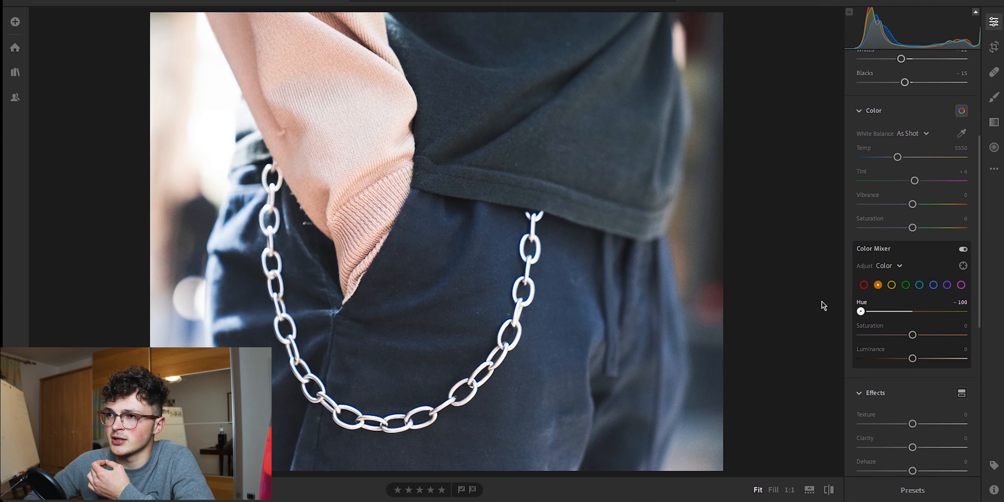
pyautogui.moveTo(861, 312); pyautogui.dragTo(910, 311)
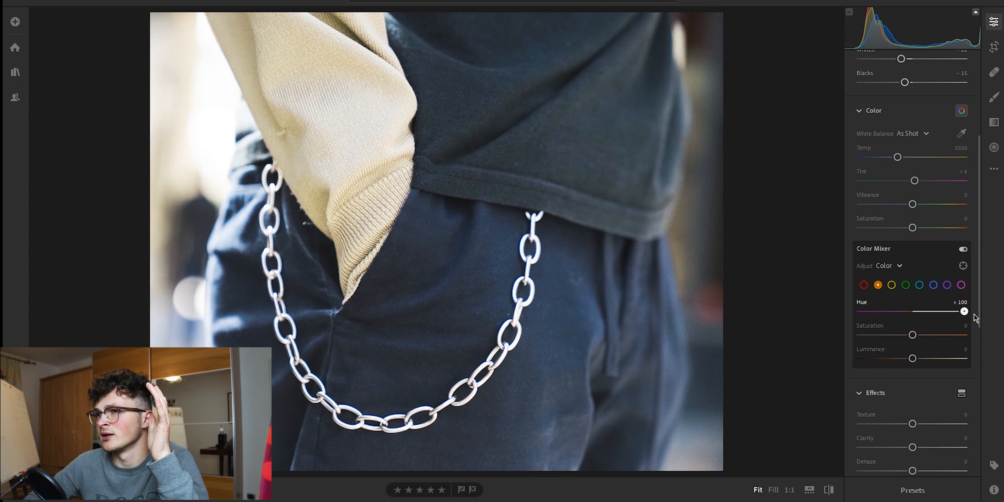
pyautogui.moveTo(939, 316); pyautogui.dragTo(930, 316)
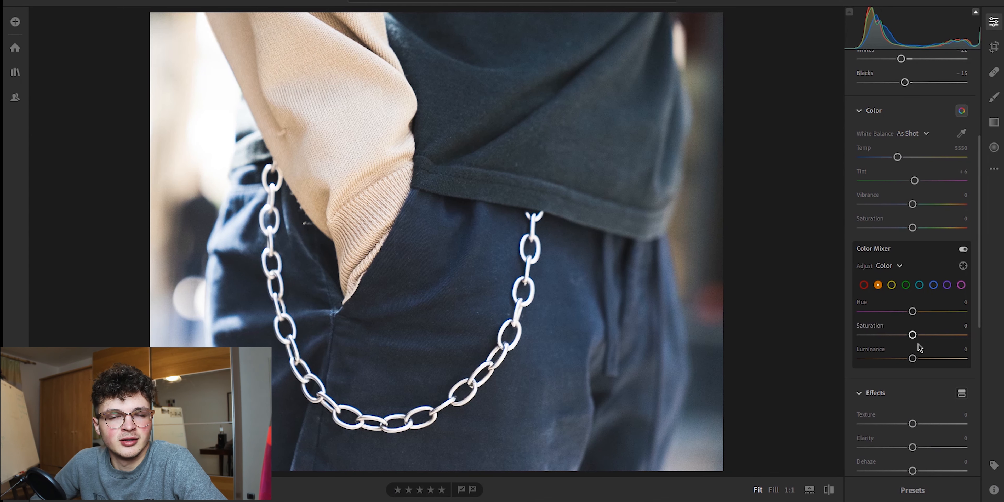
pyautogui.moveTo(913, 335); pyautogui.dragTo(960, 359)
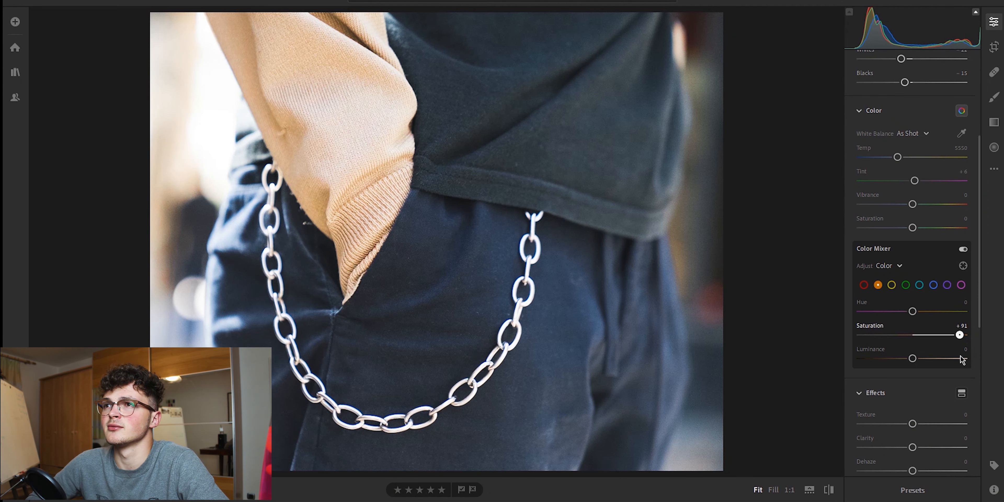
pyautogui.moveTo(913, 358); pyautogui.dragTo(880, 366)
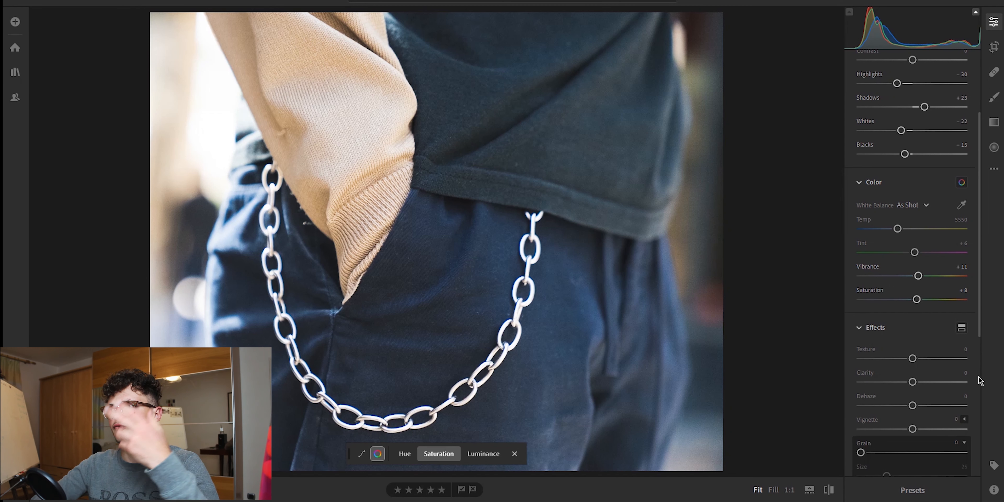
# Step: Compare Texture at +100 and +2 on the chain and fabric at 1:1 zoom, and set it to +43
pyautogui.scroll(-2, 932, 349)
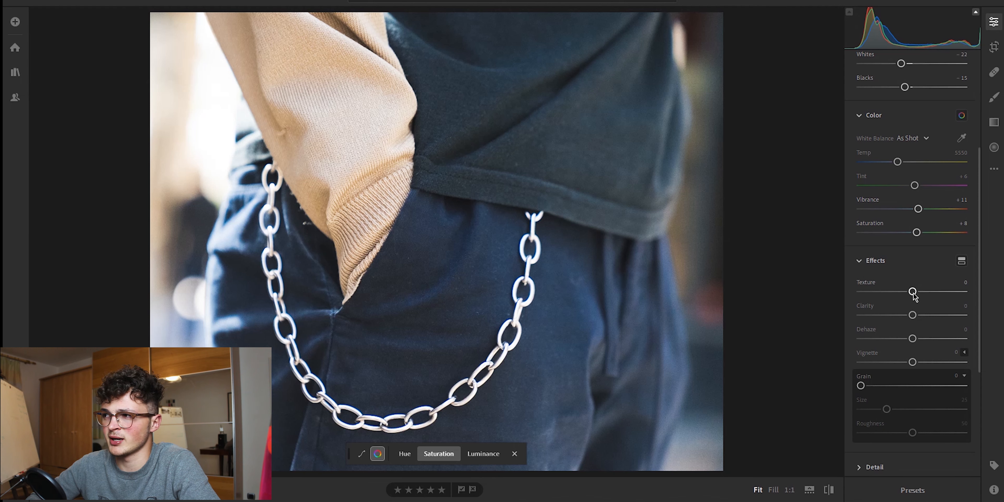
pyautogui.moveTo(913, 293); pyautogui.dragTo(967, 292)
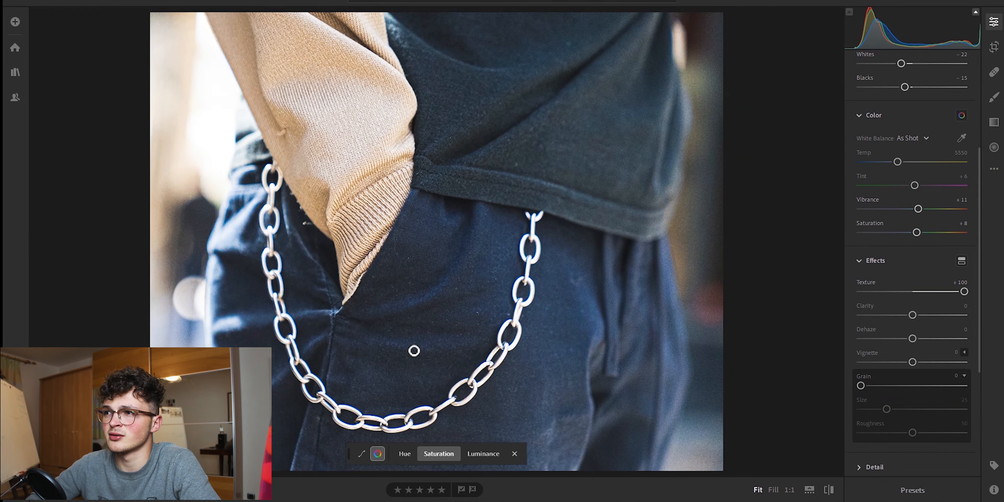
pyautogui.click(386, 423)
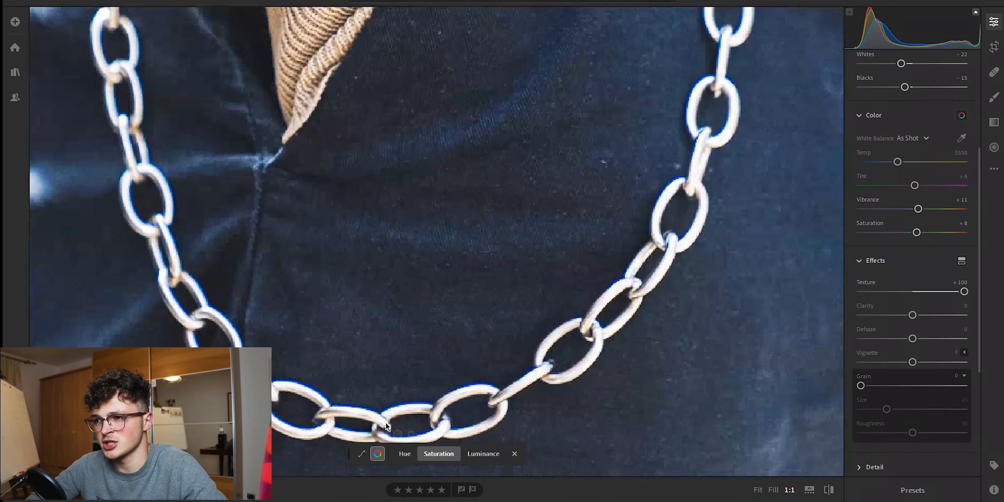
pyautogui.moveTo(565, 365); pyautogui.dragTo(359, 329)
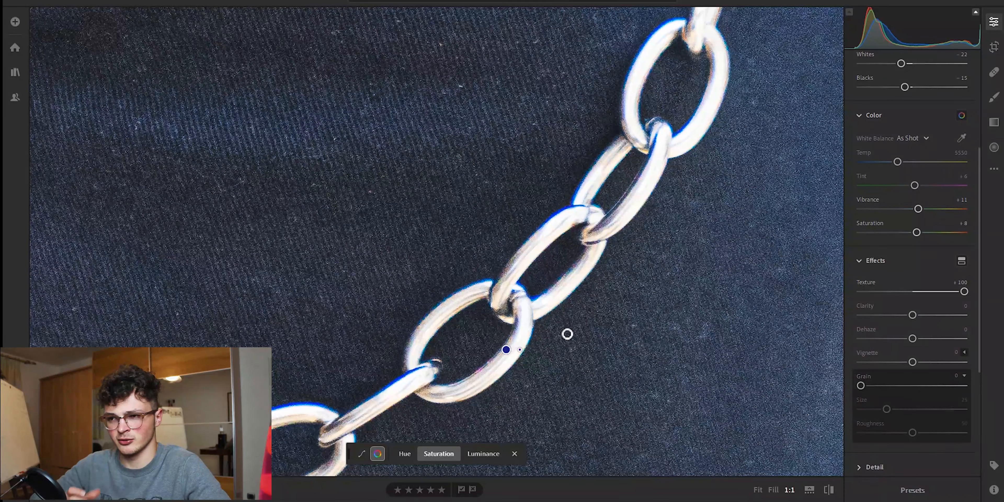
pyautogui.moveTo(964, 293); pyautogui.dragTo(914, 306)
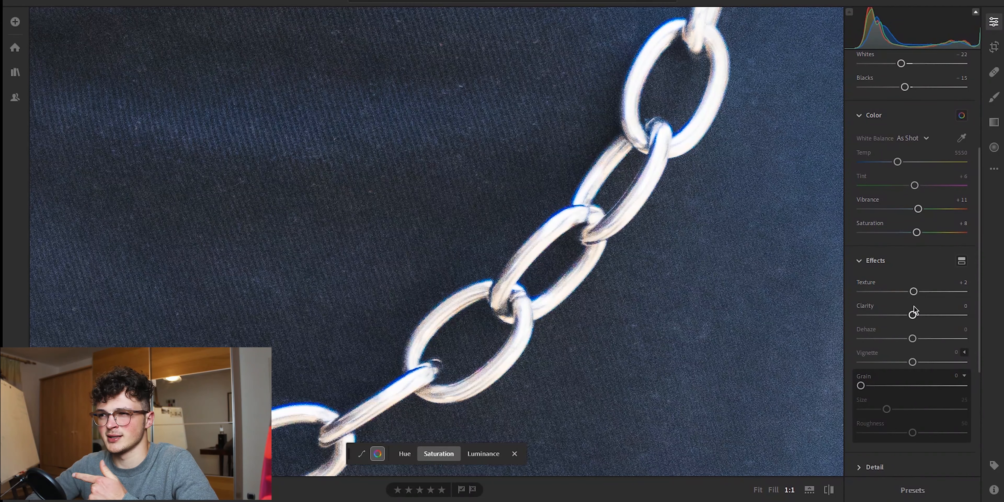
pyautogui.moveTo(915, 303); pyautogui.dragTo(935, 295)
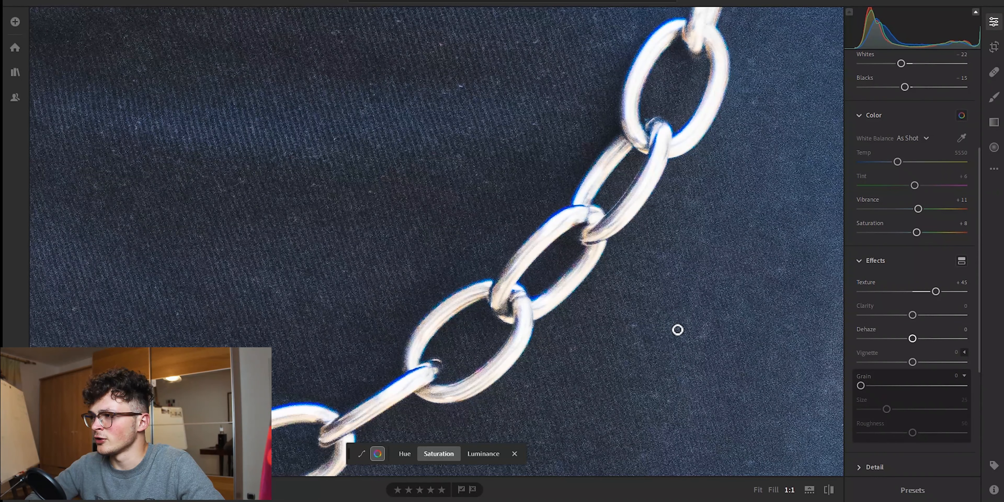
pyautogui.press('z')
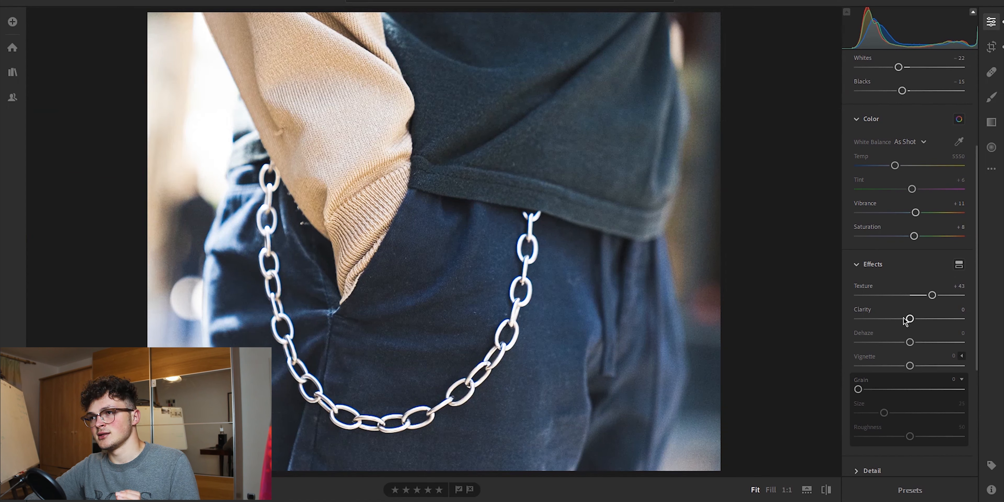
# Step: Try Clarity at -100, +37, +17 and +63, and set it to +12
pyautogui.moveTo(910, 319); pyautogui.dragTo(856, 318)
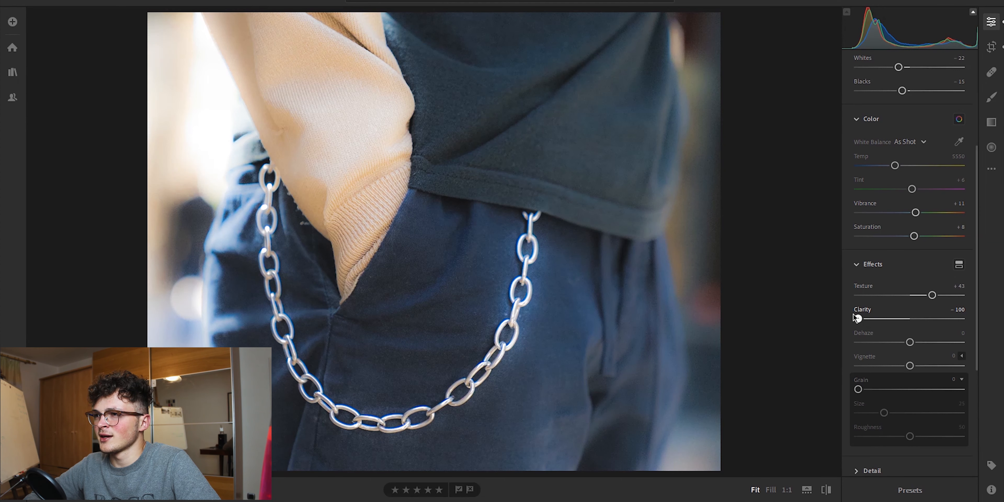
pyautogui.moveTo(858, 318); pyautogui.dragTo(931, 320)
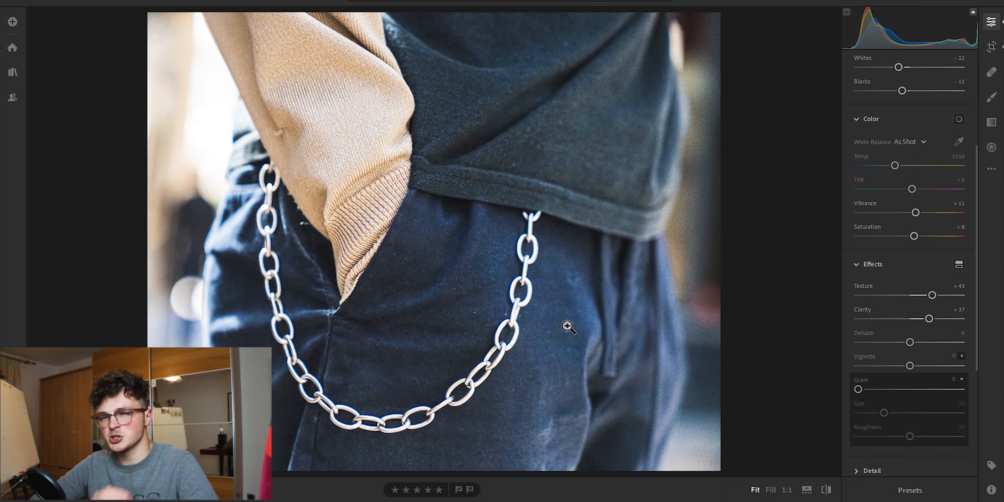
pyautogui.doubleClick(930, 319)
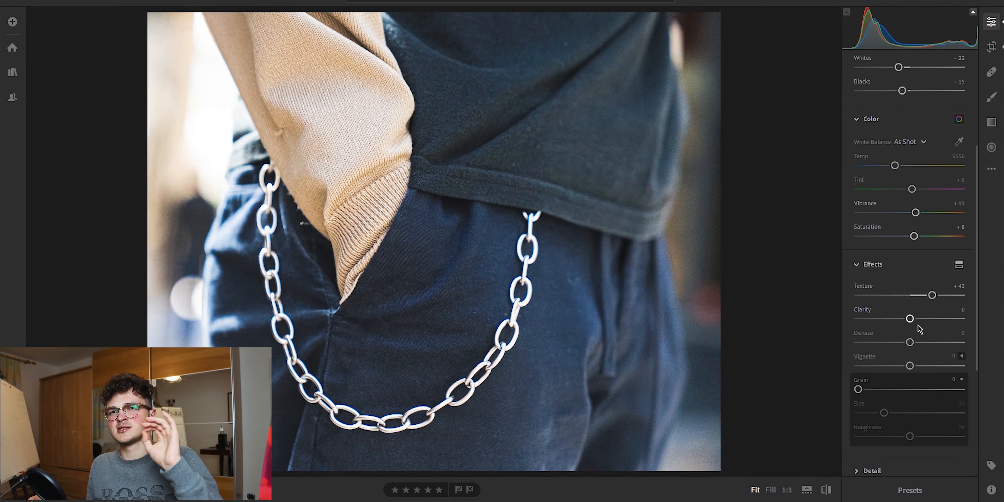
pyautogui.click(919, 318)
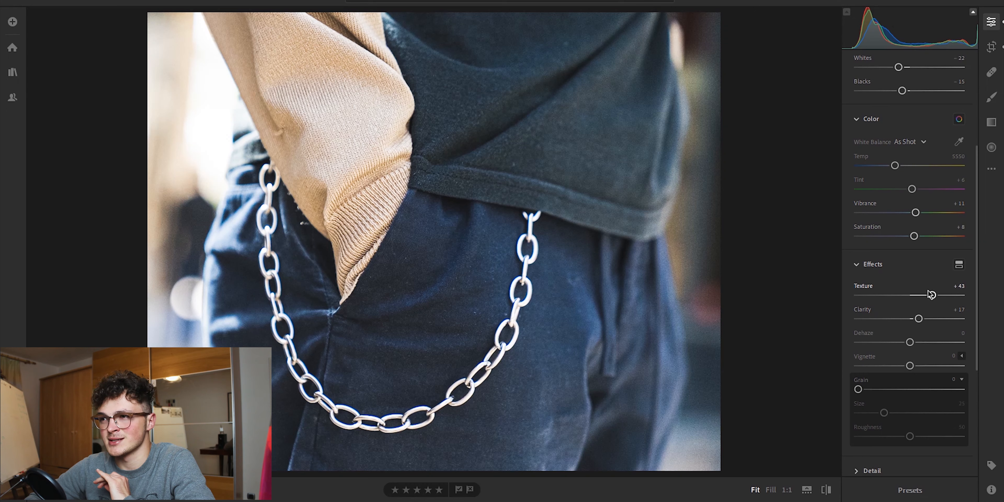
pyautogui.moveTo(937, 324)
pyautogui.mouseDown()
pyautogui.moveTo(960, 320)
pyautogui.moveTo(944, 320)
pyautogui.mouseUp()
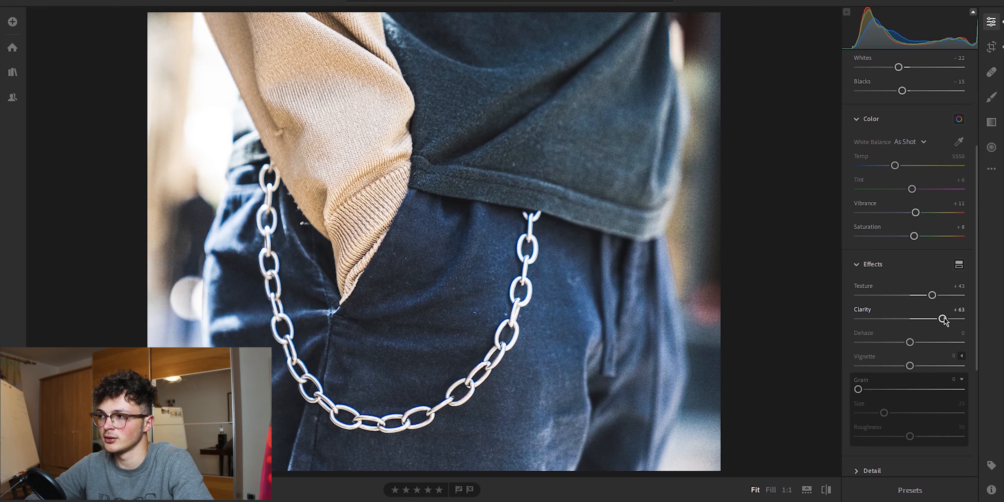
pyautogui.moveTo(943, 320); pyautogui.dragTo(917, 319)
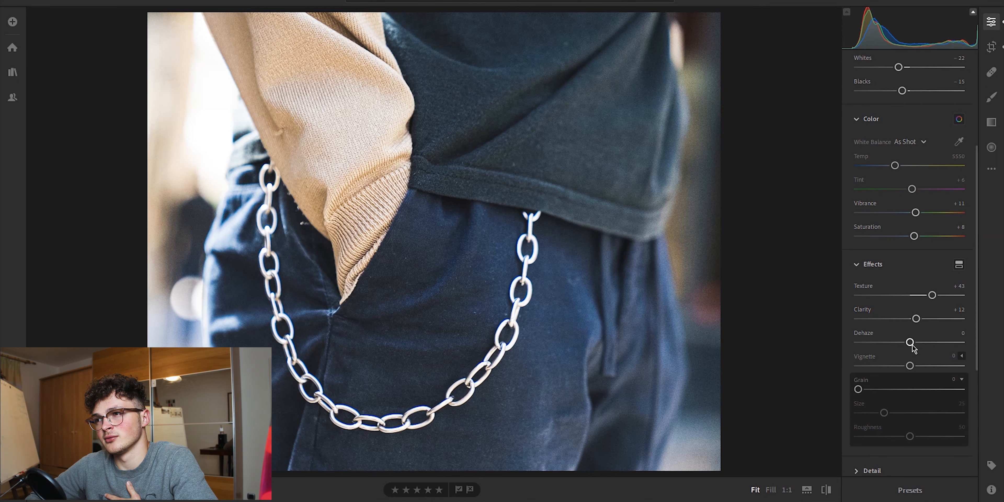
# Step: Try Dehaze at +28 and reset it to 0
pyautogui.moveTo(910, 343); pyautogui.dragTo(934, 343)
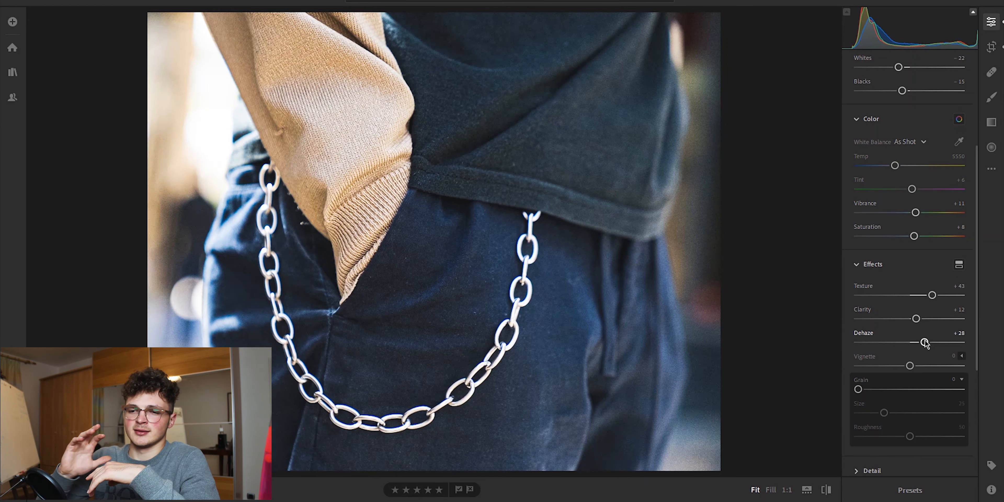
pyautogui.doubleClick(926, 343)
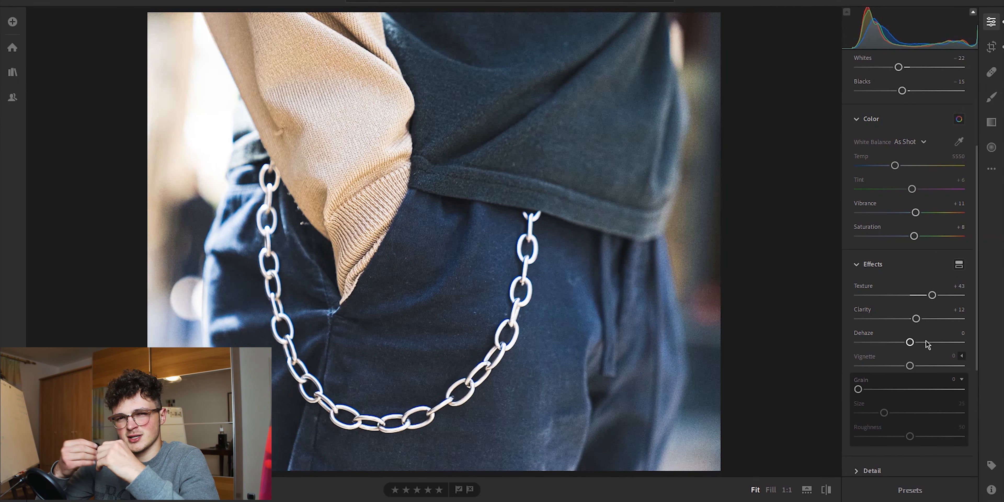